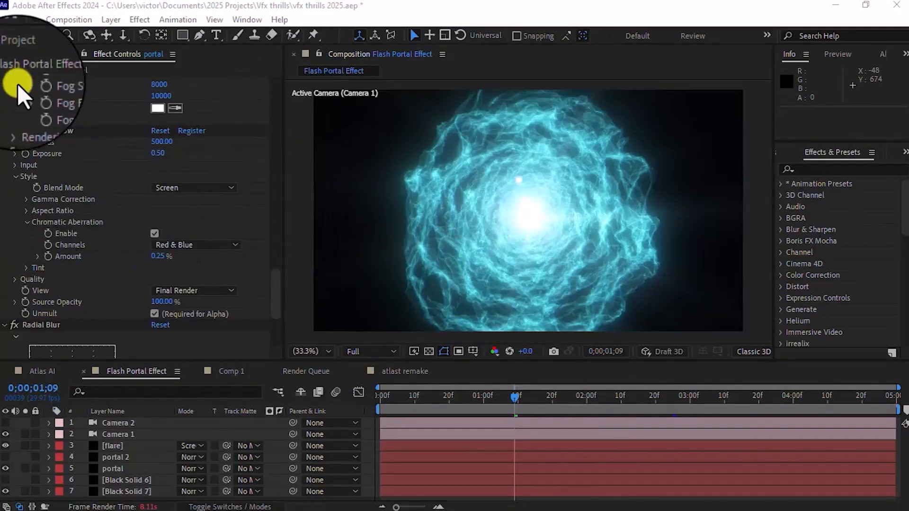
Step: Create a new 1920x1080, 29.97 fps composition named "portal" with a duration of 0;00;07;00
click(20, 59)
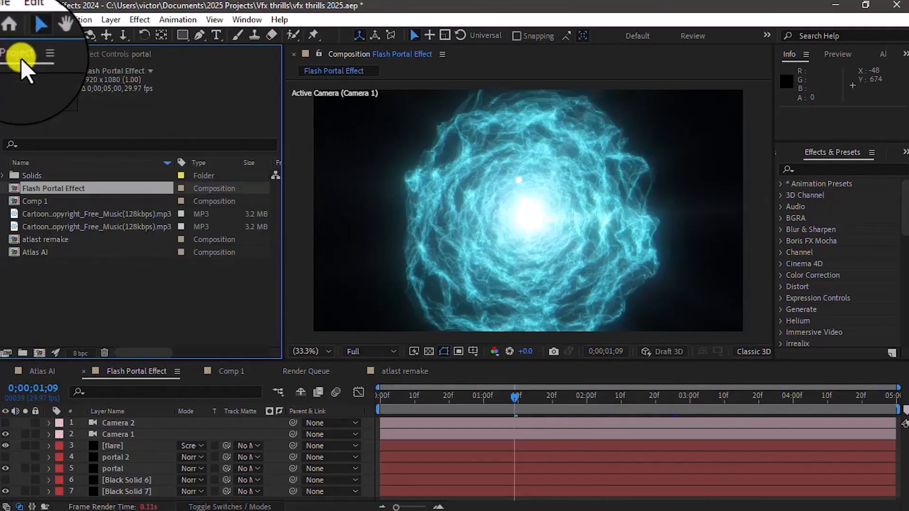
click(38, 354)
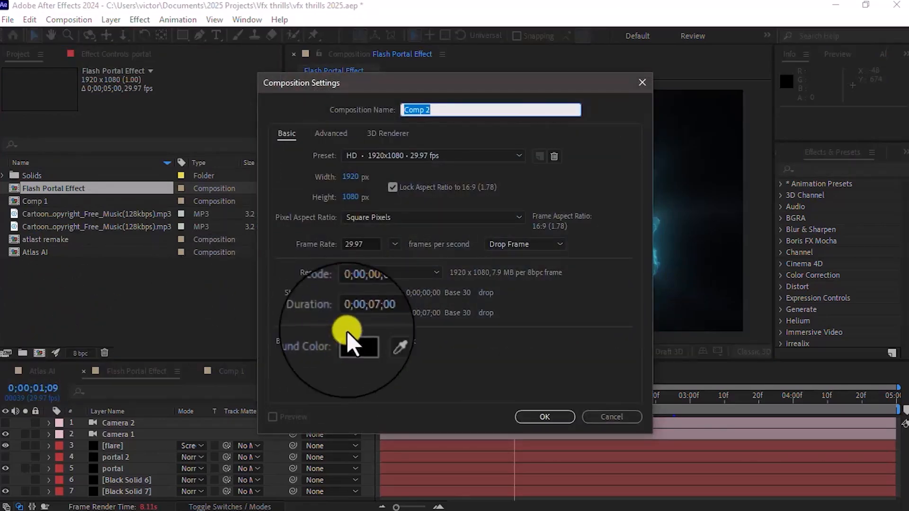
text(portal)
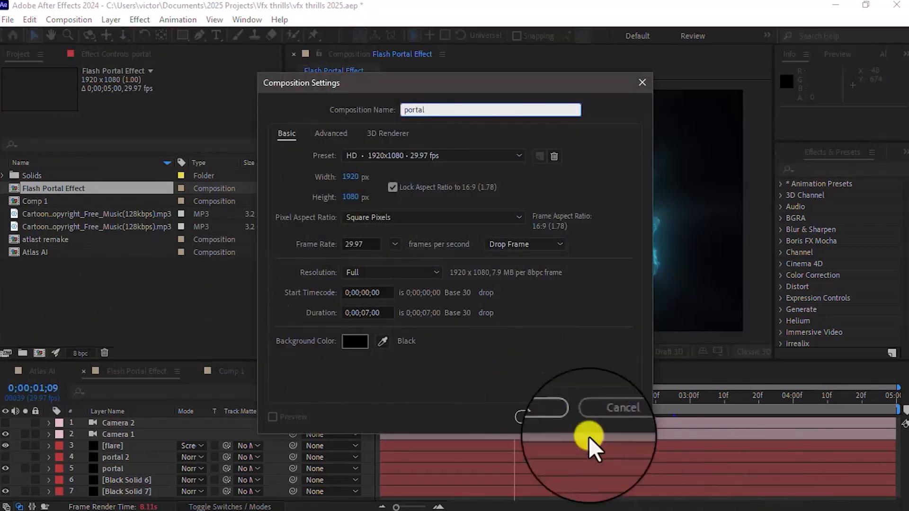
click(542, 418)
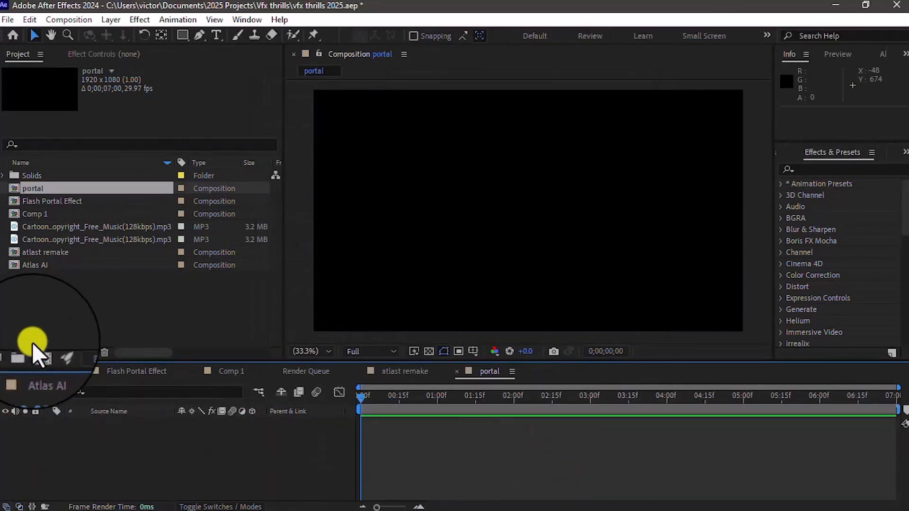
Step: Add a new 1920x1080 solid layer named "The portal" to the portal composition
right_click(97, 446)
right_click(141, 459)
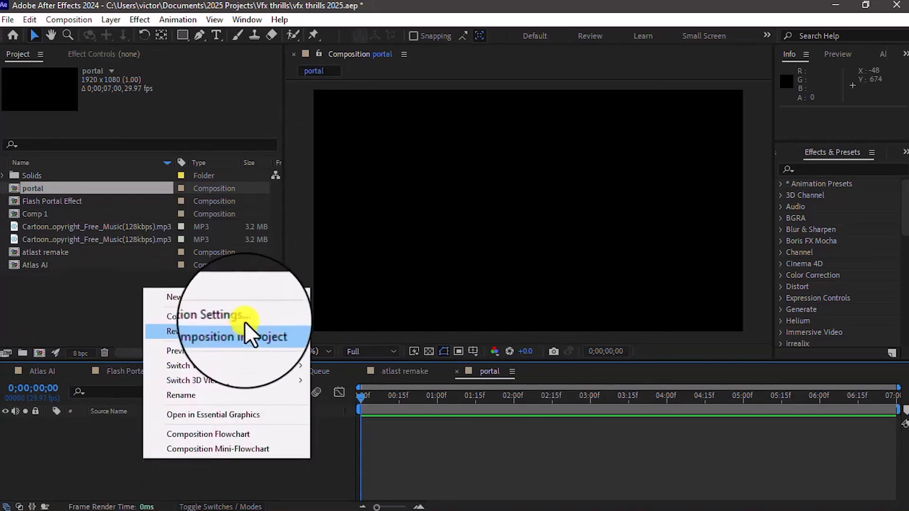
mouse_move(260, 294)
click(350, 331)
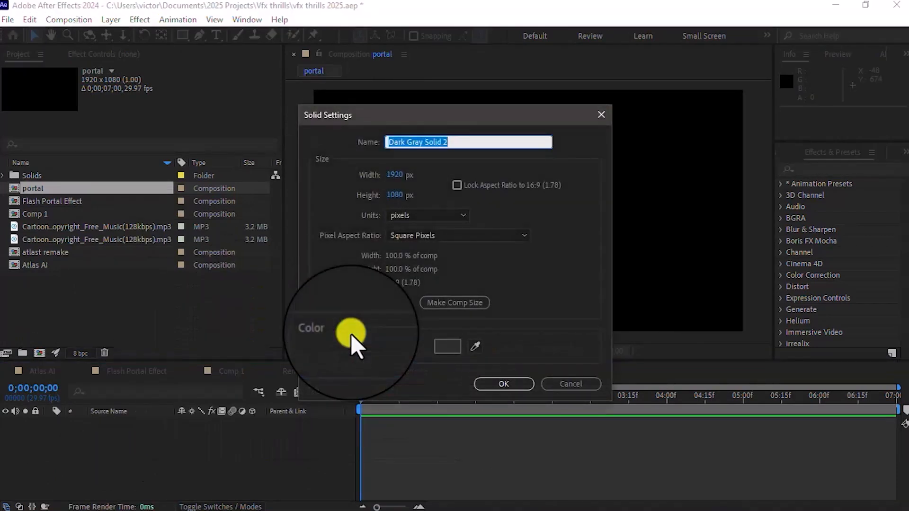
text(The)
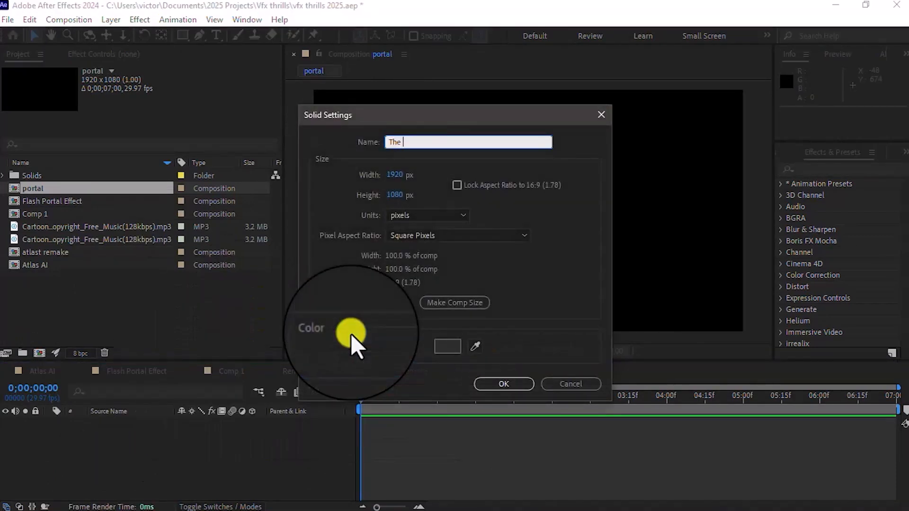
text( portal)
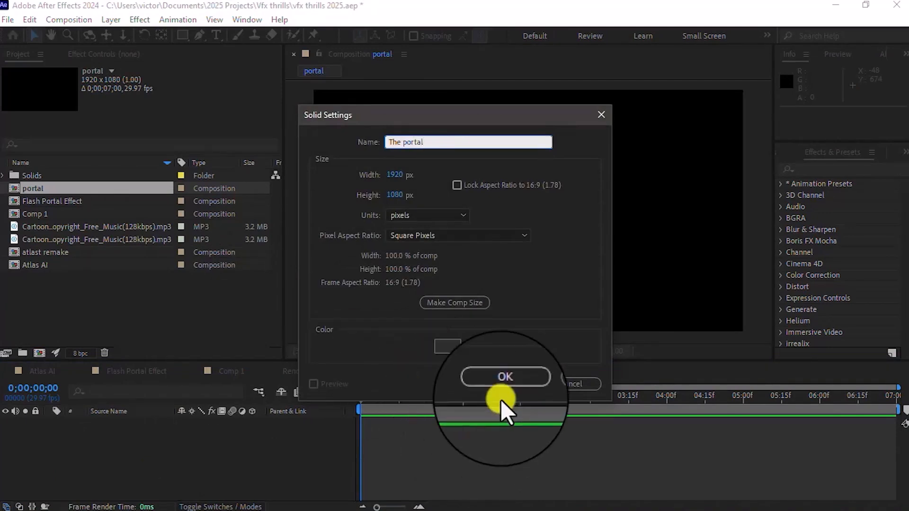
click(502, 385)
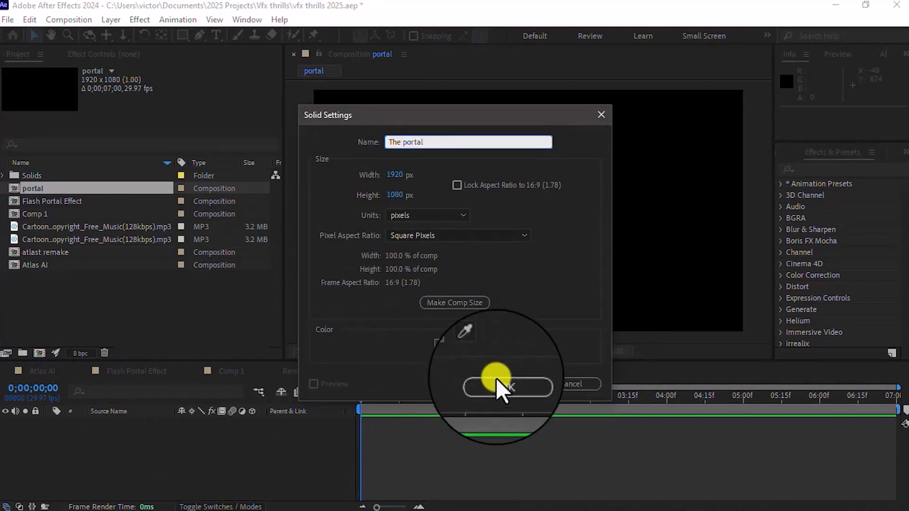
click(501, 381)
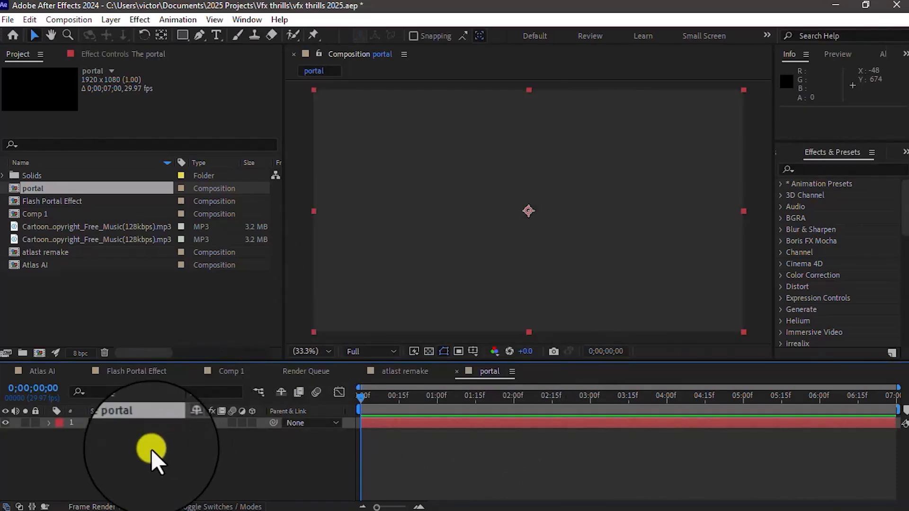
Step: Find the RG Trapcode Mir 3 effect and apply it to The portal layer
click(811, 169)
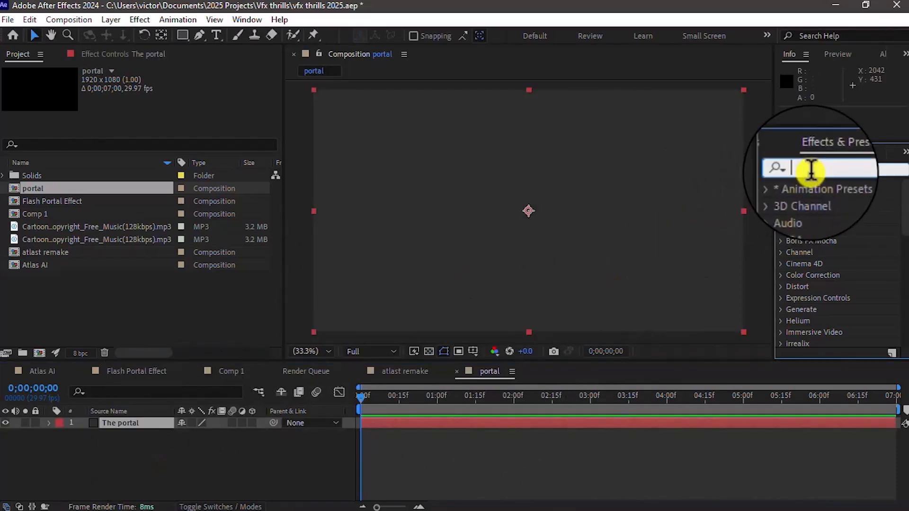
text(mir)
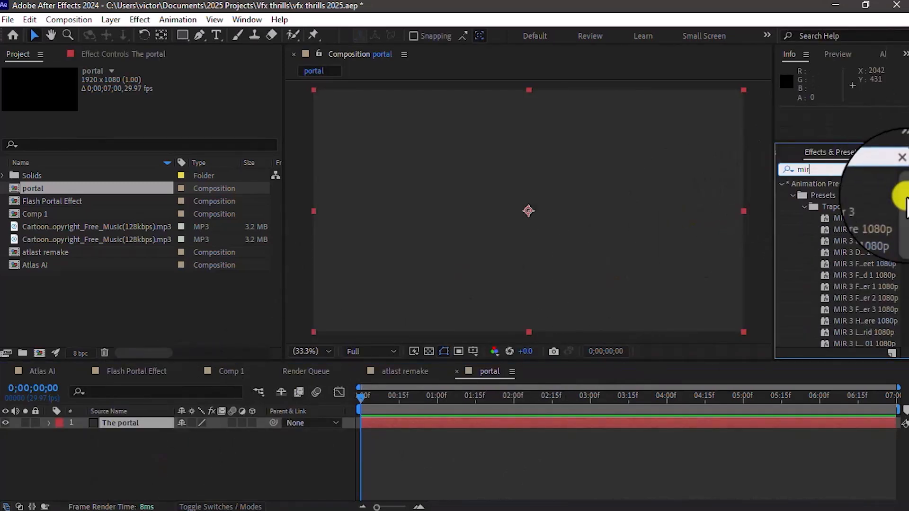
drag(904, 204, 905, 321)
drag(817, 340, 118, 470)
Step: Add a two-node camera with the 50mm preset to the composition
right_click(118, 470)
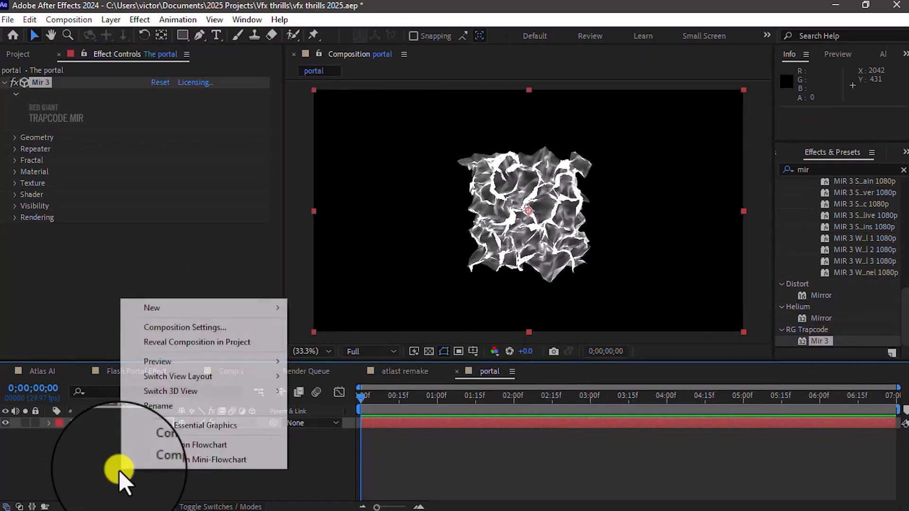
mouse_move(259, 306)
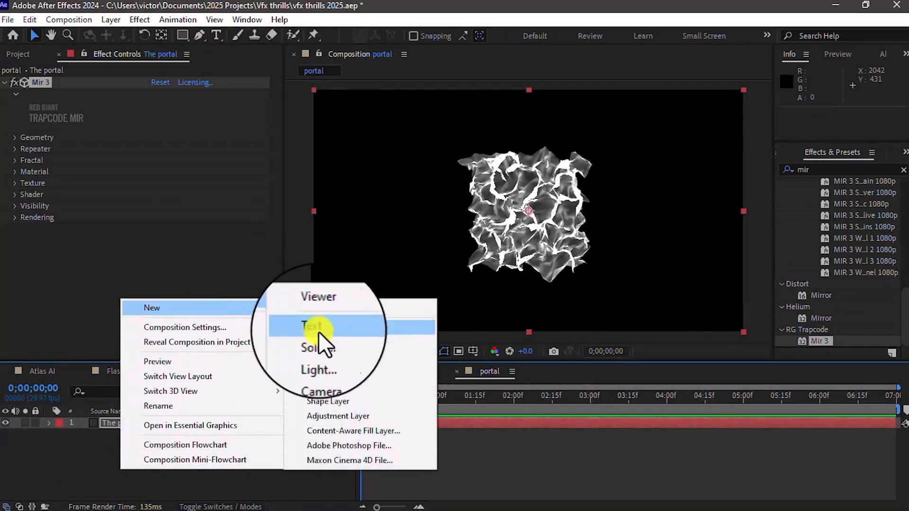
click(335, 379)
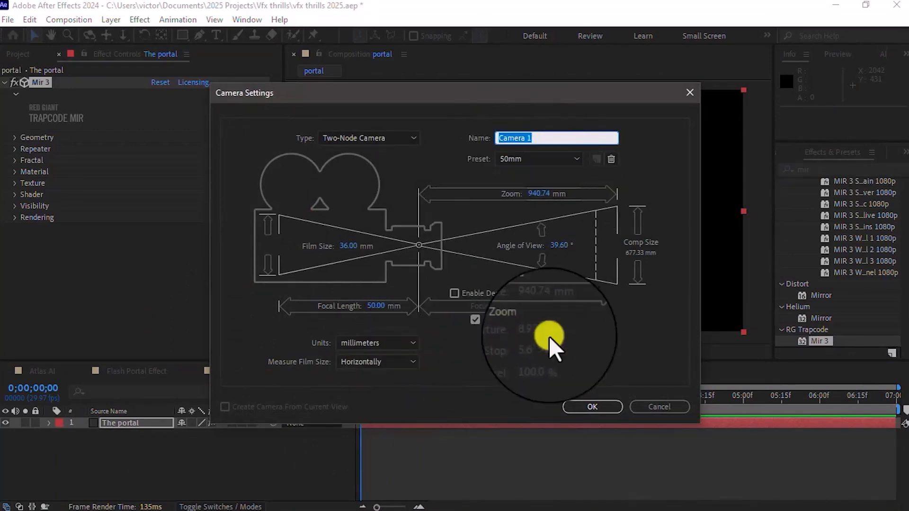
click(575, 409)
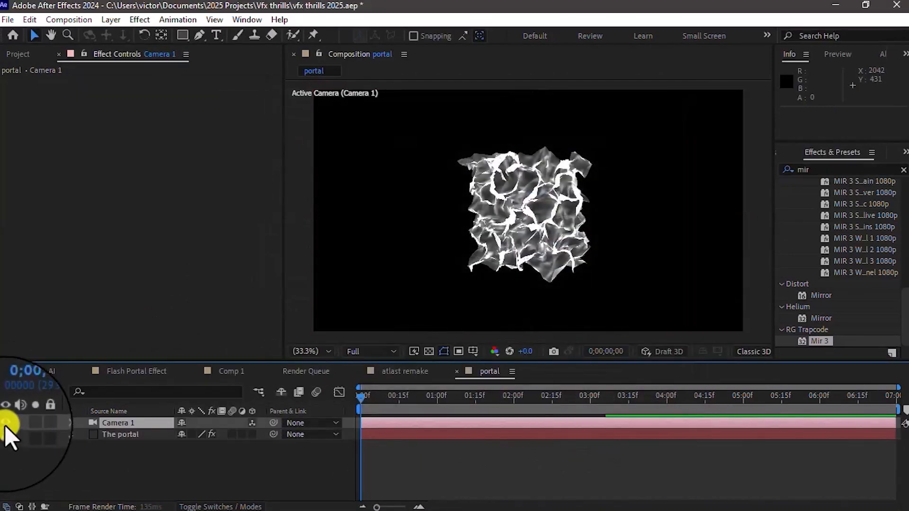
Step: Set the camera's Position to -3579.6, 504.9, -127.3 in its Transform properties
click(48, 424)
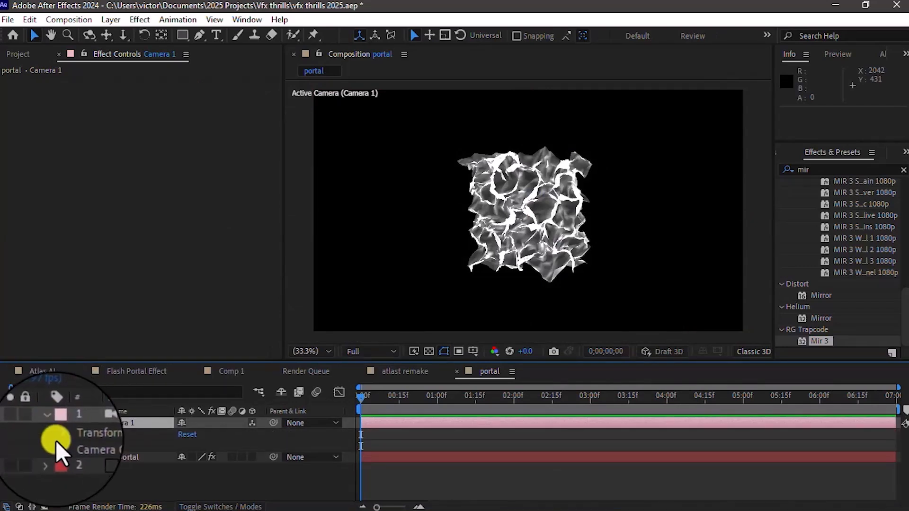
click(57, 436)
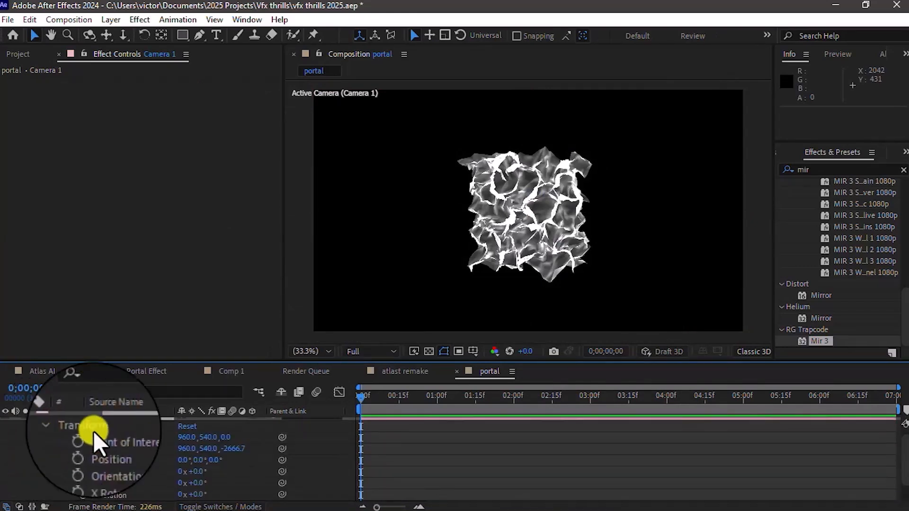
click(195, 450)
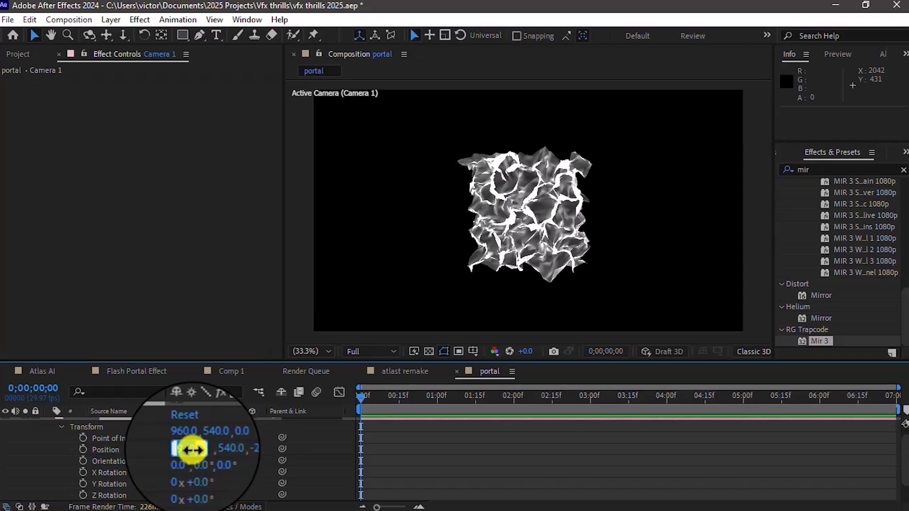
text(-)
click(215, 448)
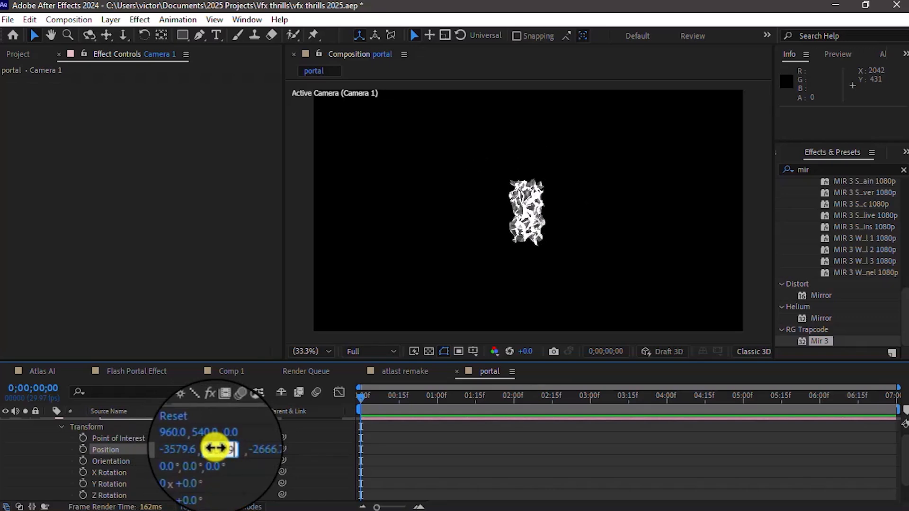
click(250, 446)
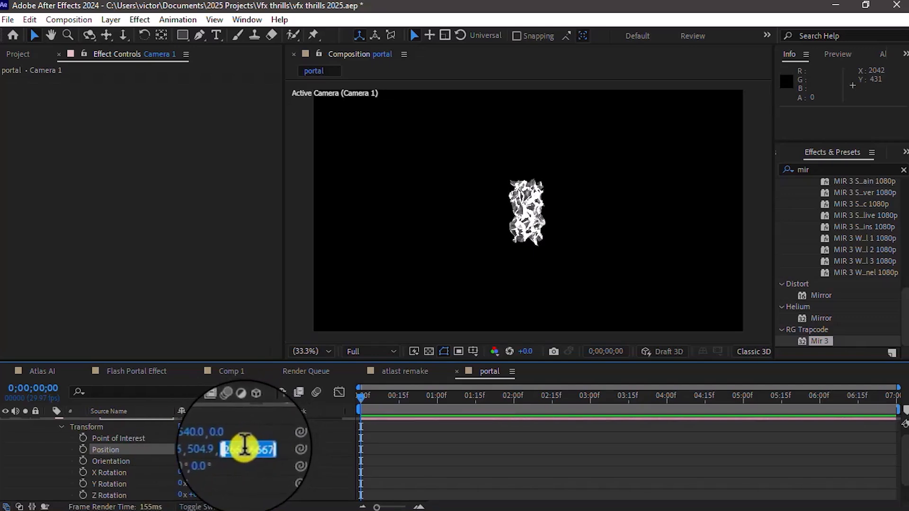
text(-)
key(BackSpace)
text(3)
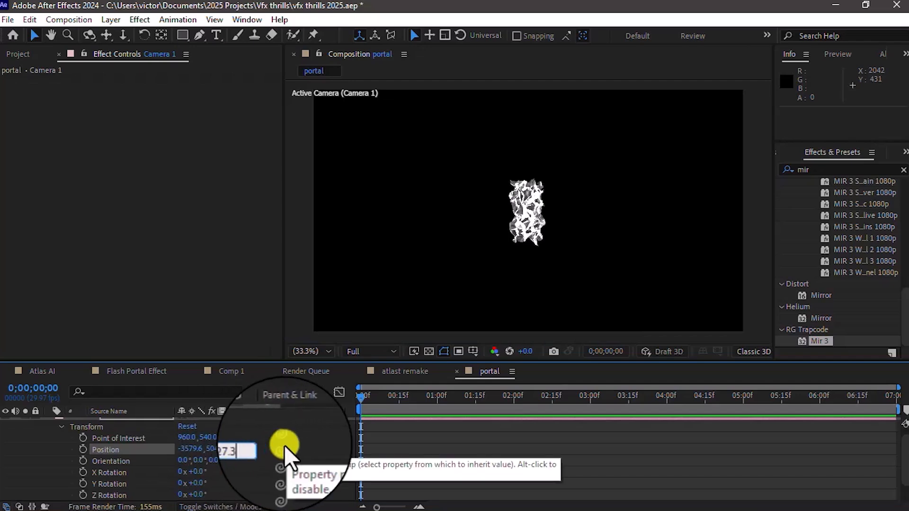
click(346, 439)
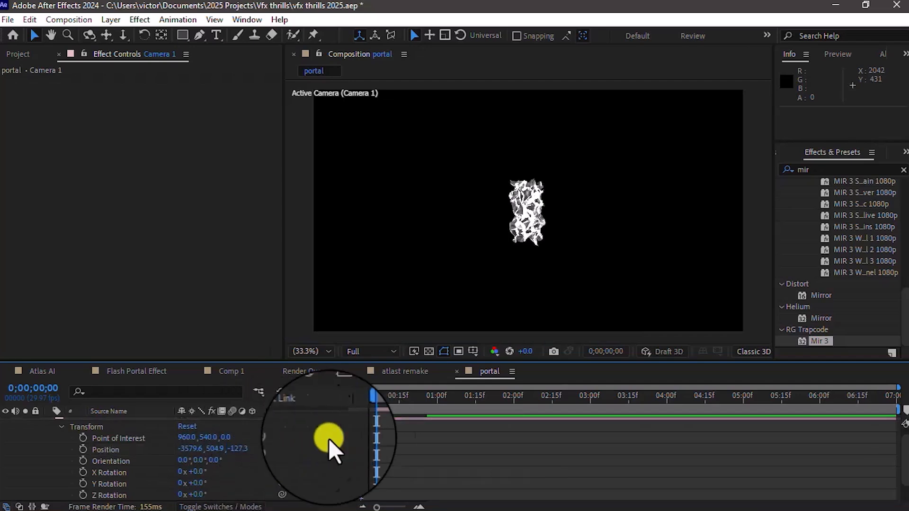
Step: Set the camera's Point of Interest to 964.9, 504.9, -127.3
click(188, 438)
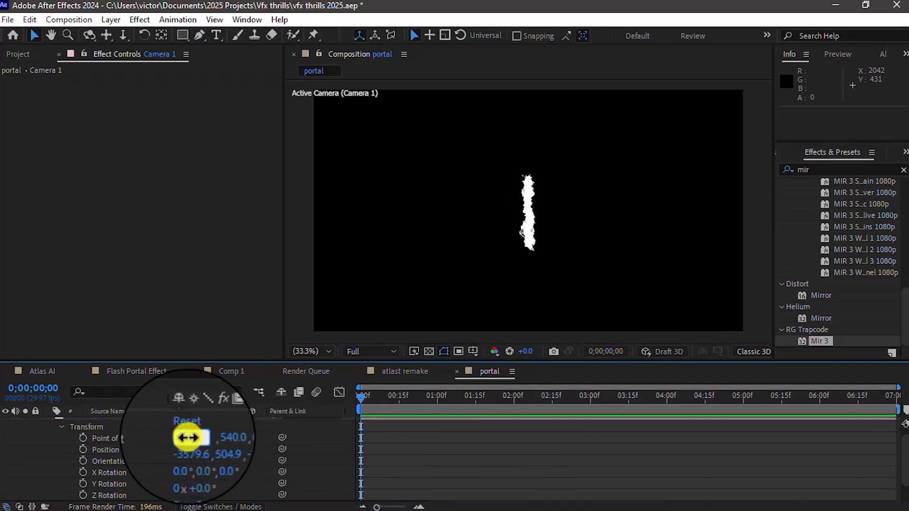
text(964.9)
key(Tab)
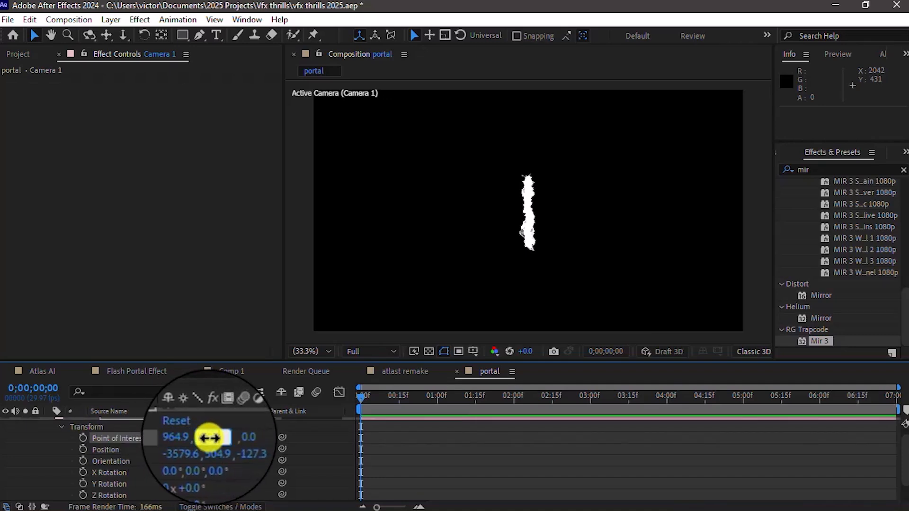
text(504.9)
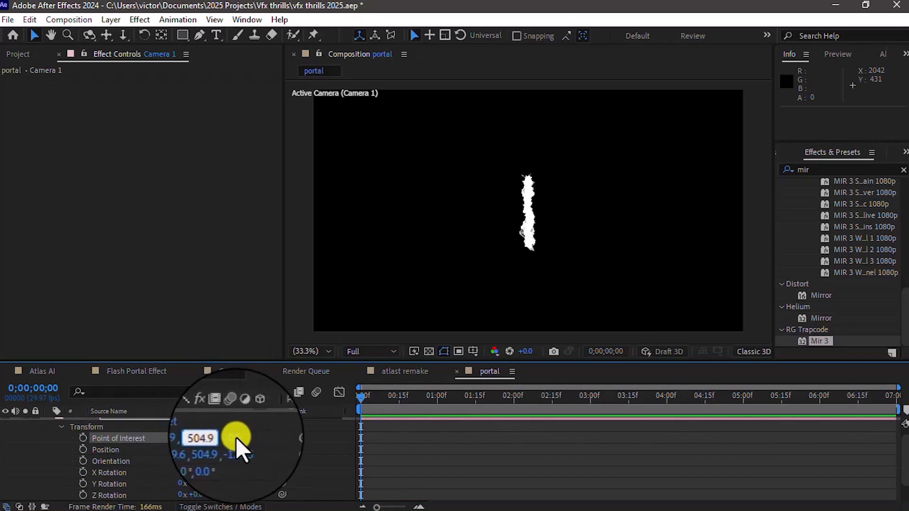
click(235, 437)
click(228, 438)
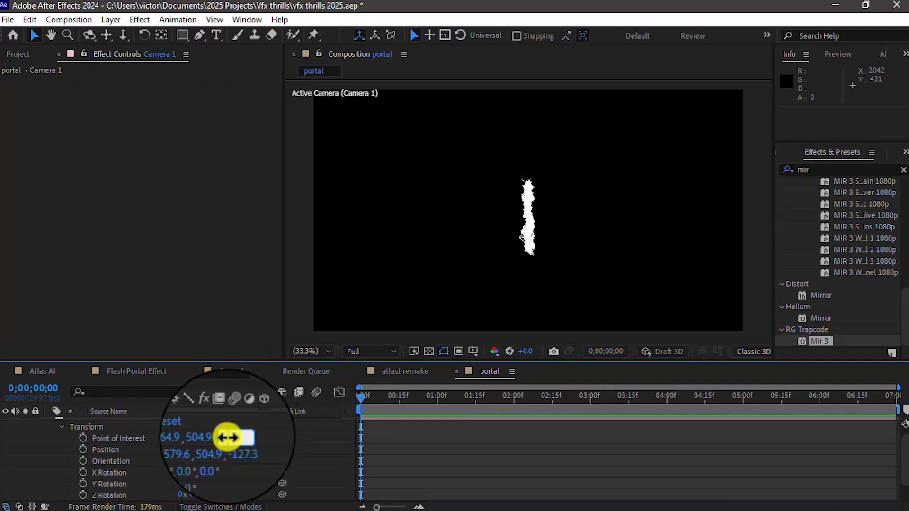
text(7.3)
click(308, 442)
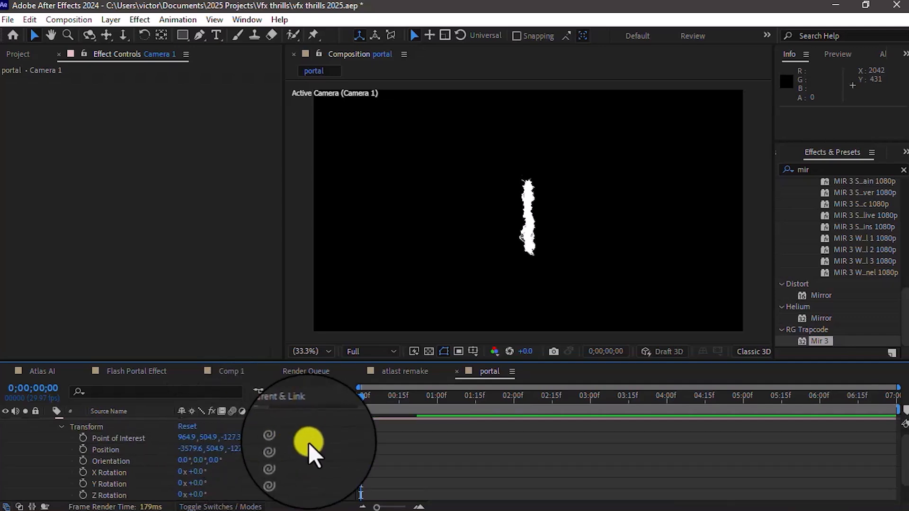
Step: Set the Z value of the camera's Position to -142.1
click(237, 449)
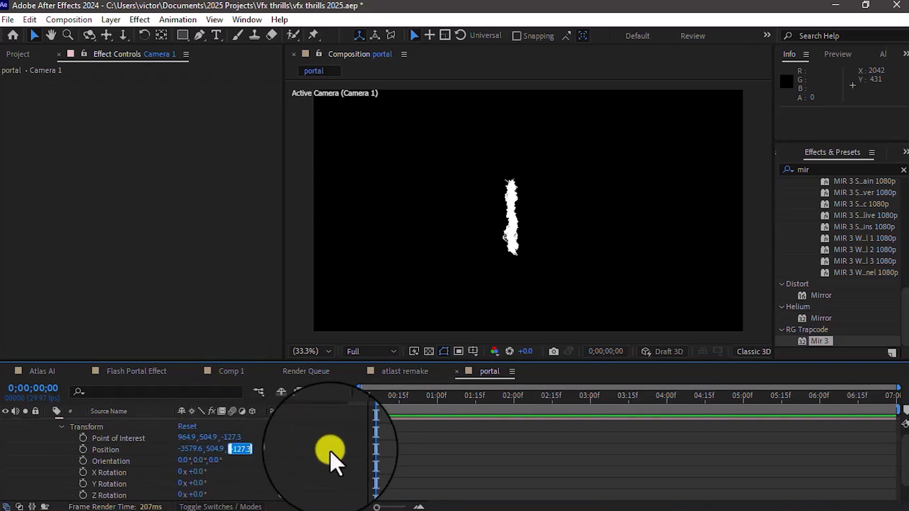
text(-142.1)
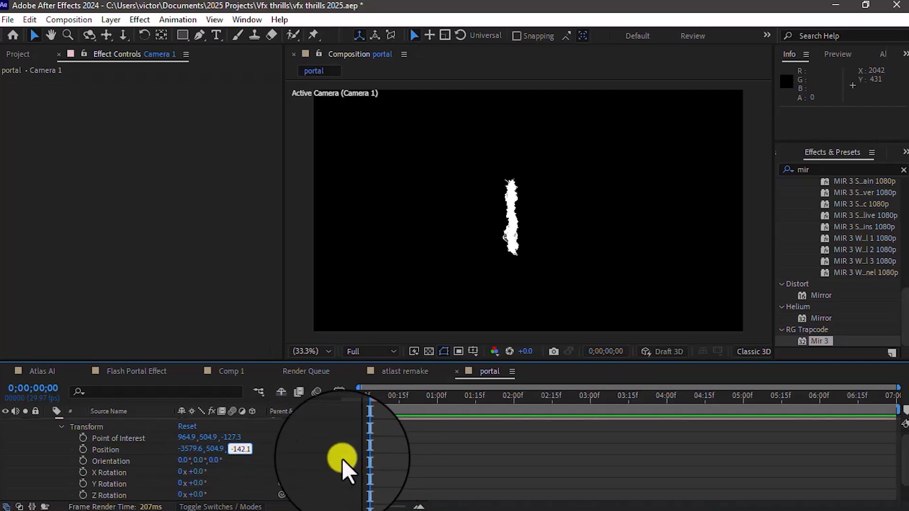
key(Return)
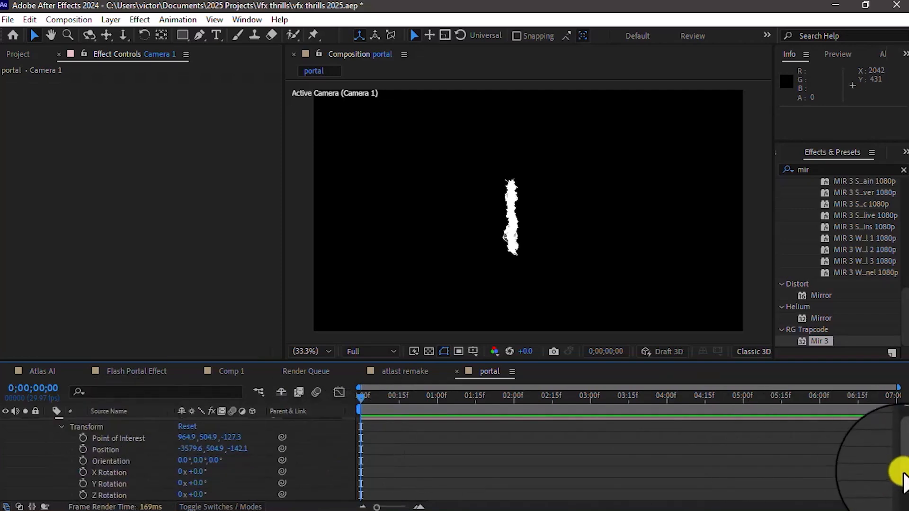
Step: Collapse the camera's Transform properties and move the current time to 0;00;01;13
drag(905, 473, 906, 464)
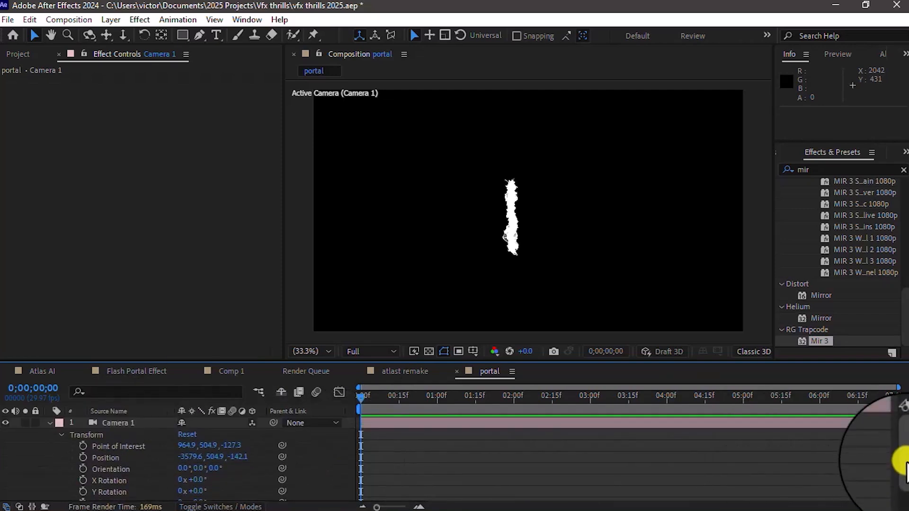
click(49, 425)
click(50, 425)
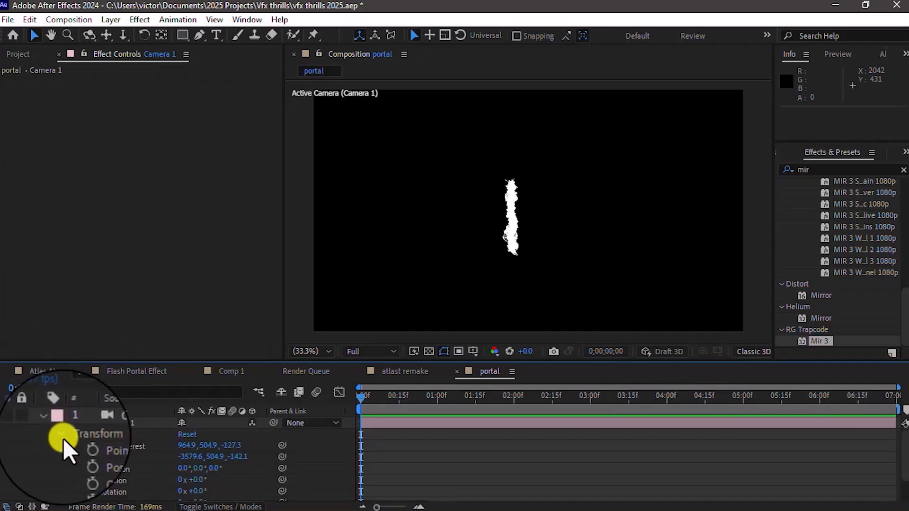
click(63, 439)
click(407, 408)
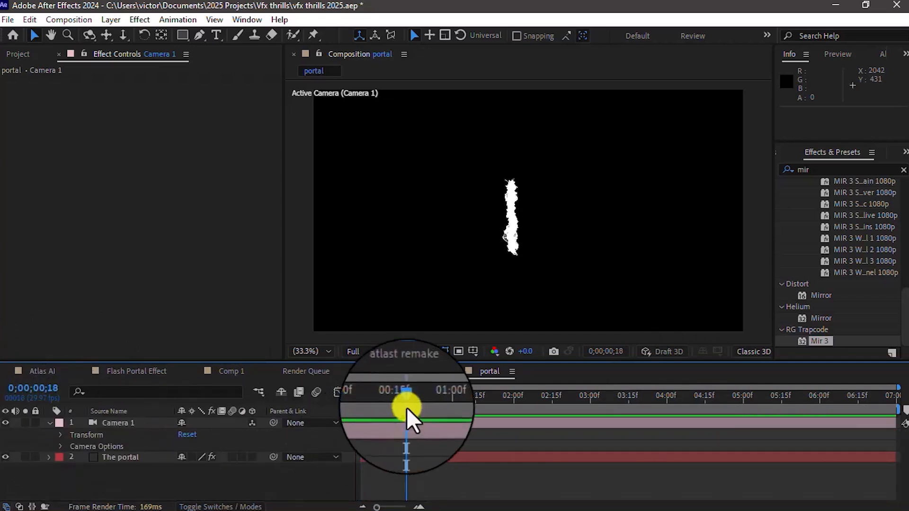
click(469, 397)
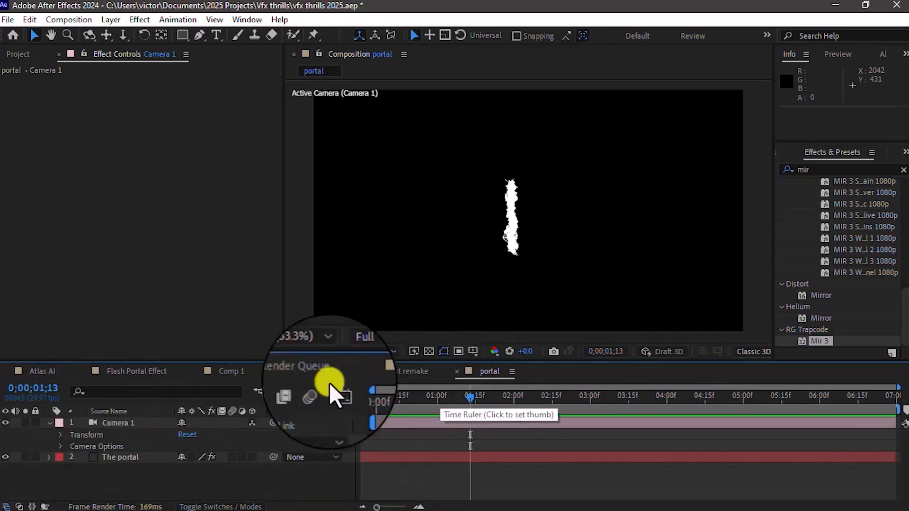
Step: Select The portal layer and switch the Mir 3 Geometry Size mode to XYZ Individual
click(282, 38)
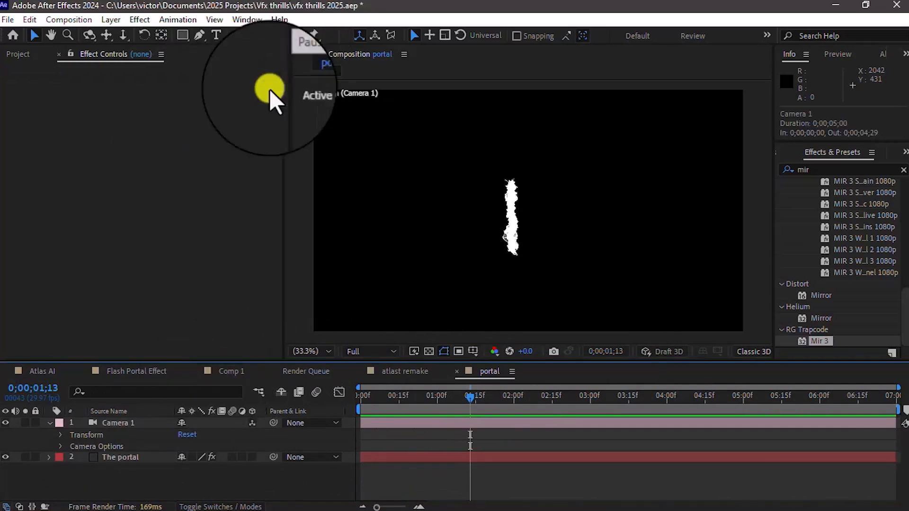
click(133, 457)
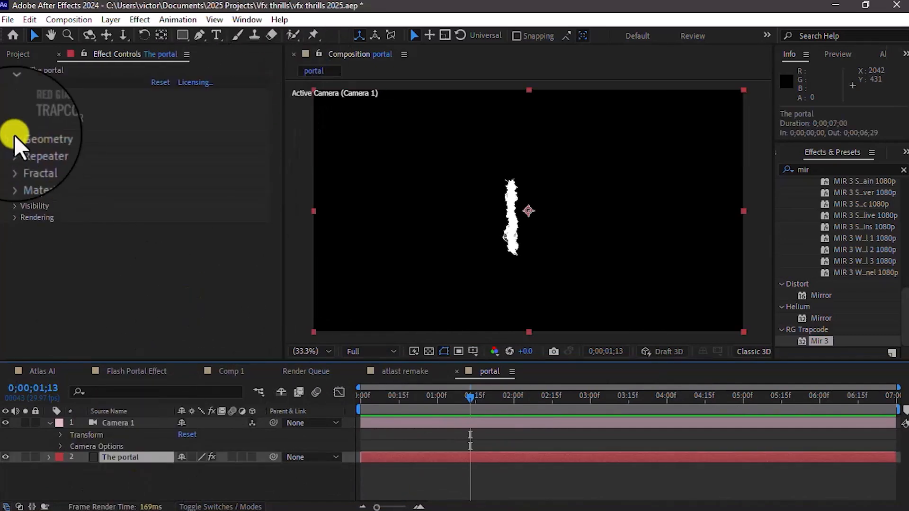
click(13, 138)
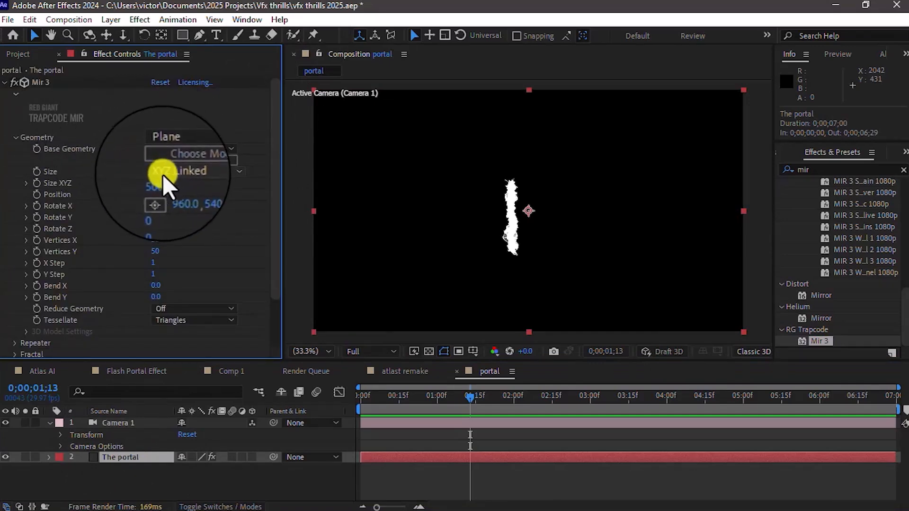
click(166, 173)
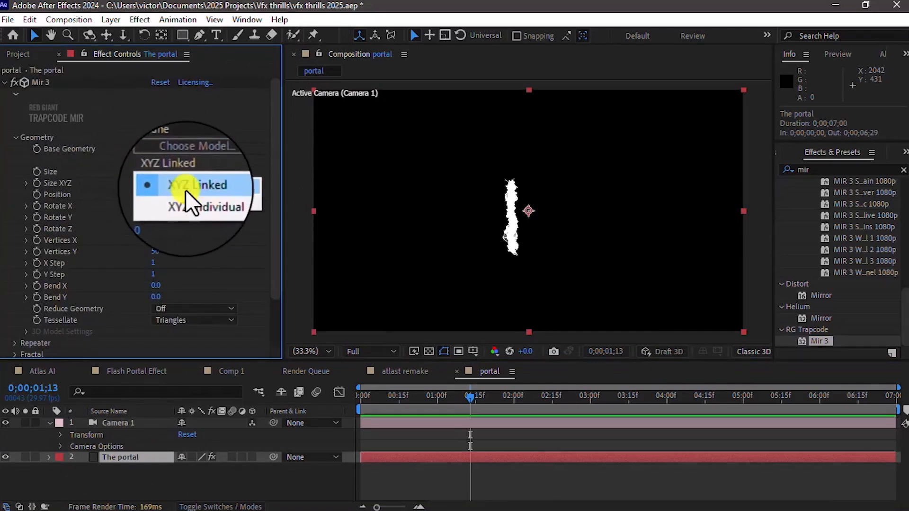
click(187, 197)
Step: Set the Mir 3 geometry's Size X to 7650 and Size Y to 1020
click(159, 182)
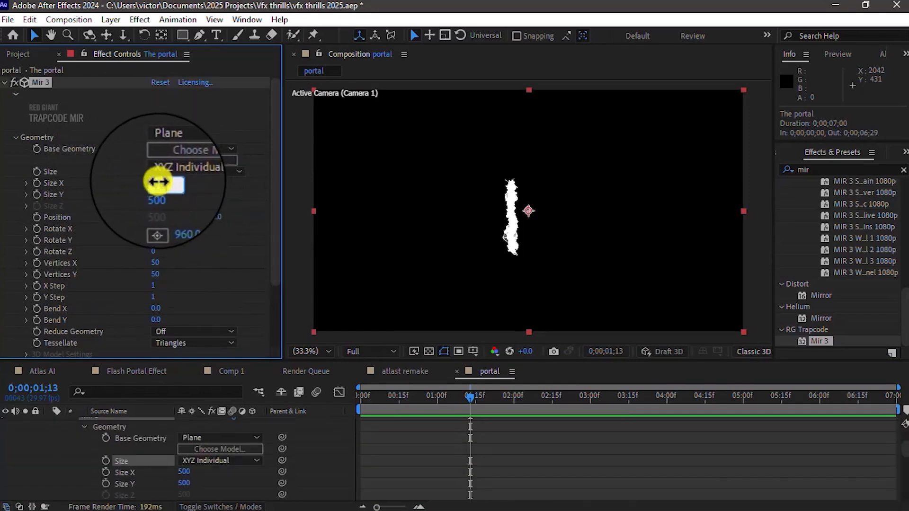
text(7650)
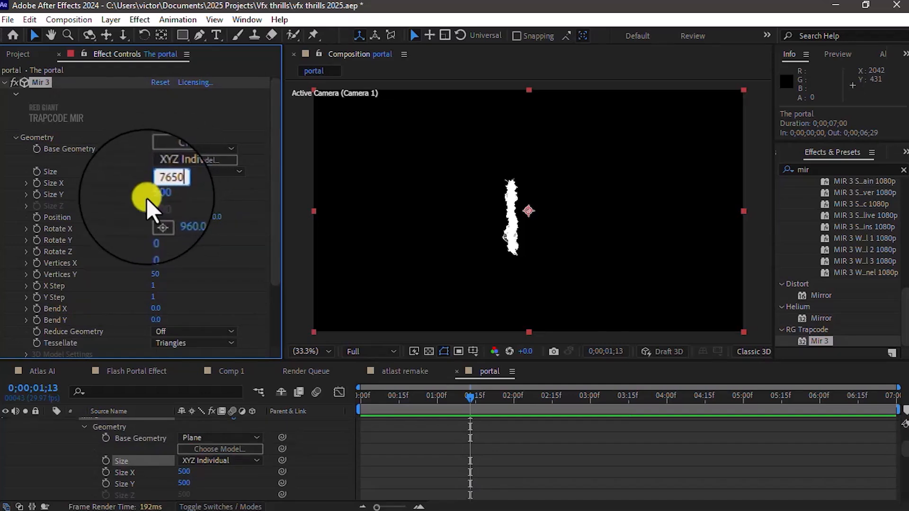
click(158, 198)
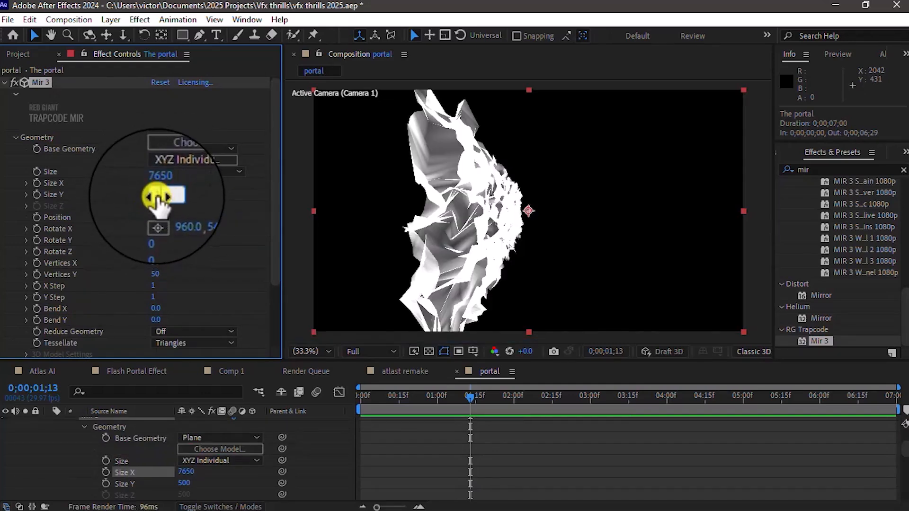
text(1020)
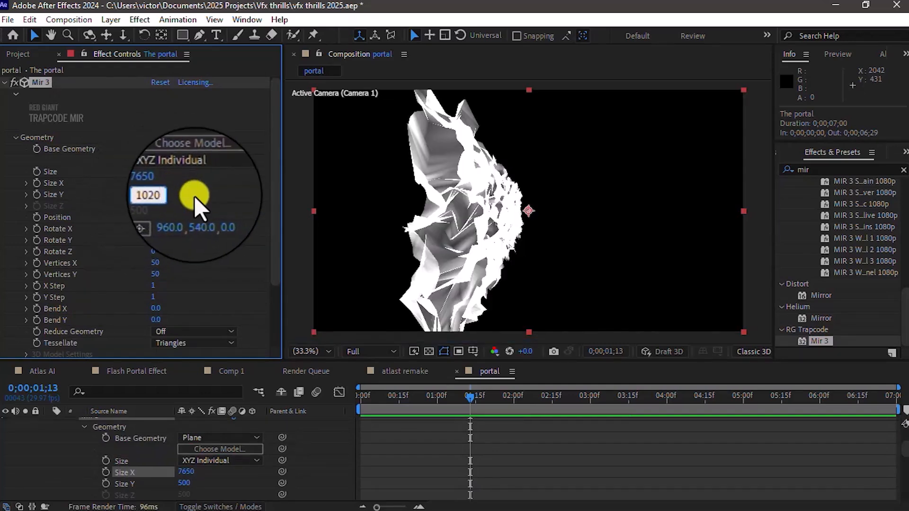
key(Return)
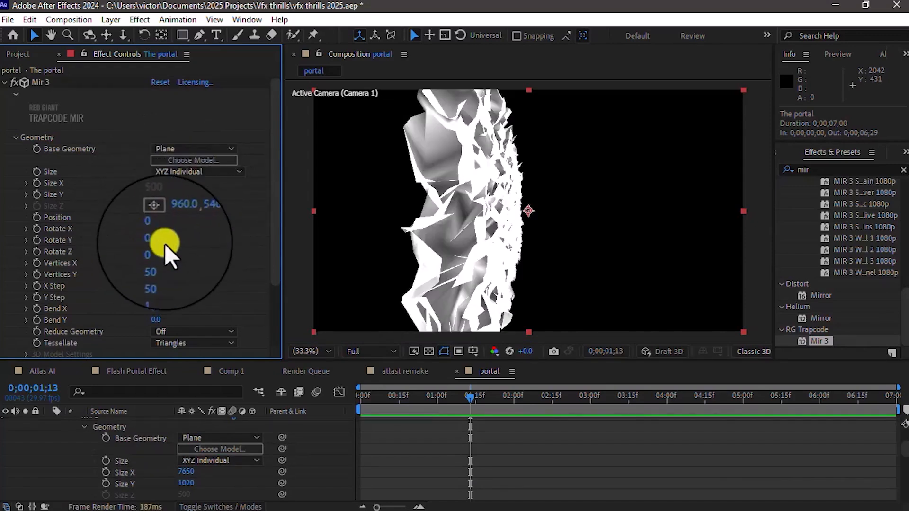
Step: Set Vertices X and Vertices Y of the Mir 3 geometry to 3000 each
click(153, 265)
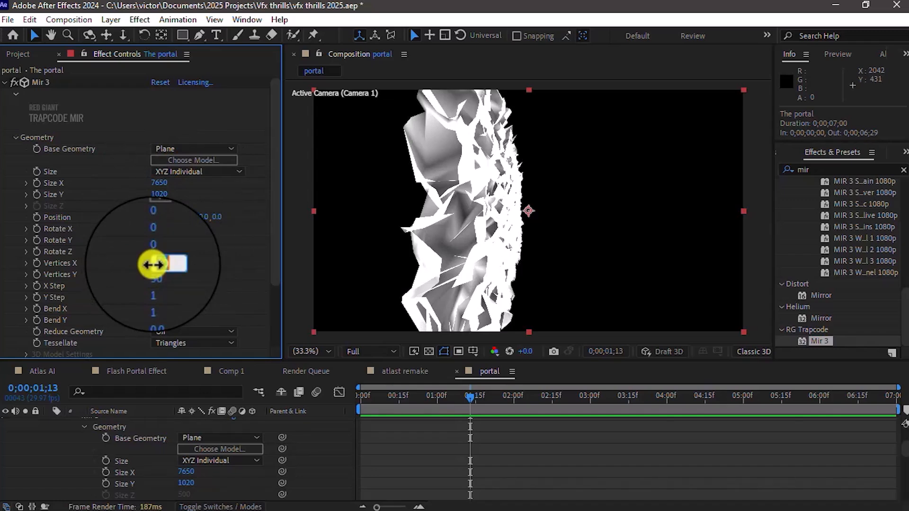
text(3000)
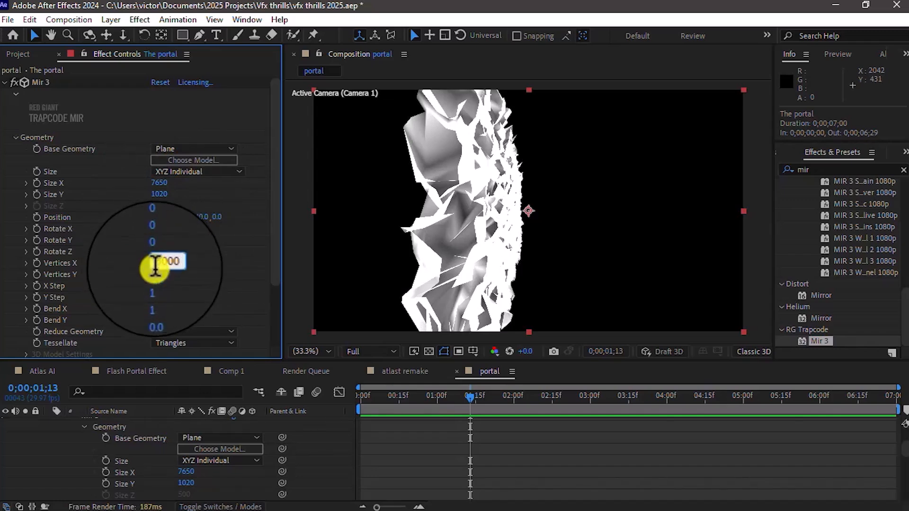
click(157, 276)
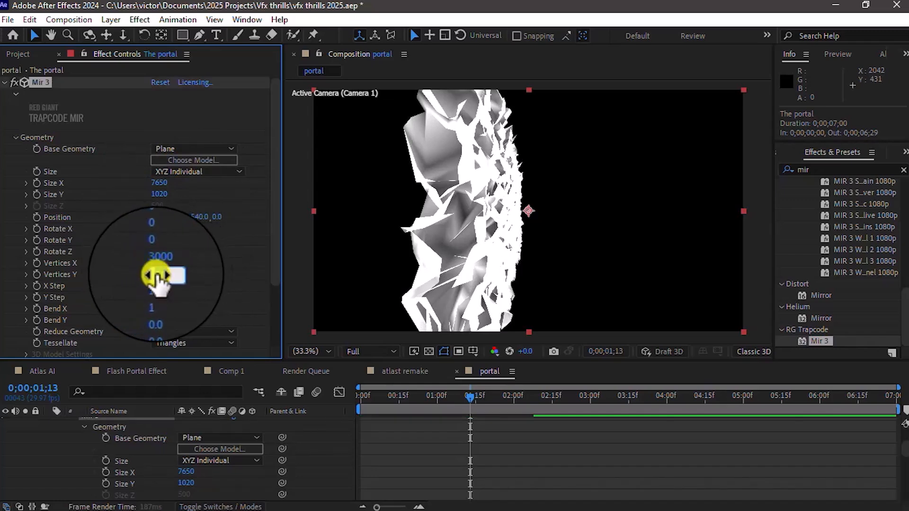
text(3000)
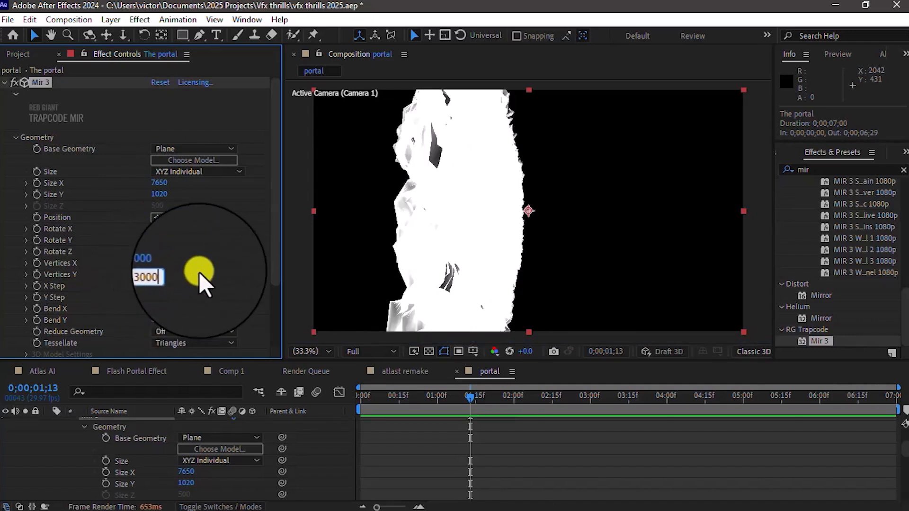
key(Return)
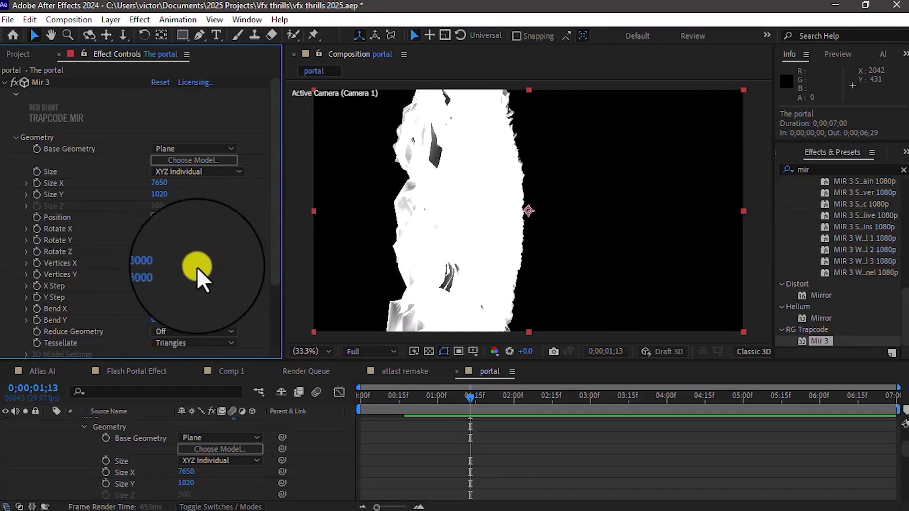
Step: Set the Mir 3 geometry's Bend X to 0.4
click(153, 310)
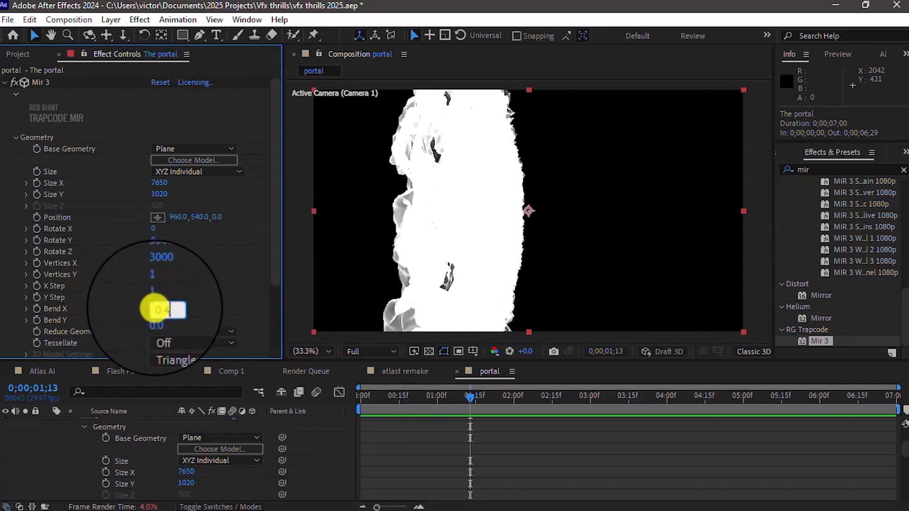
text(0.4)
key(Return)
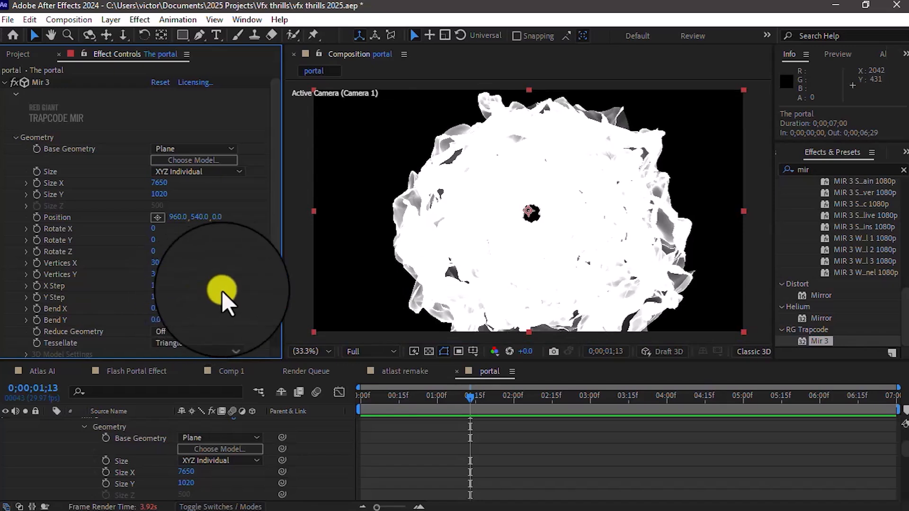
Step: Set both Vertices X and Vertices Y of the Mir 3 geometry to 30
drag(273, 225, 274, 289)
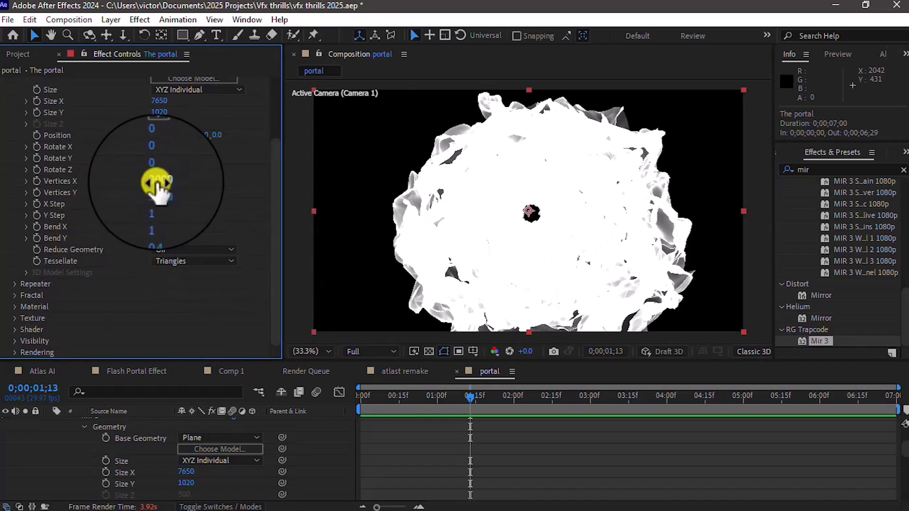
click(156, 181)
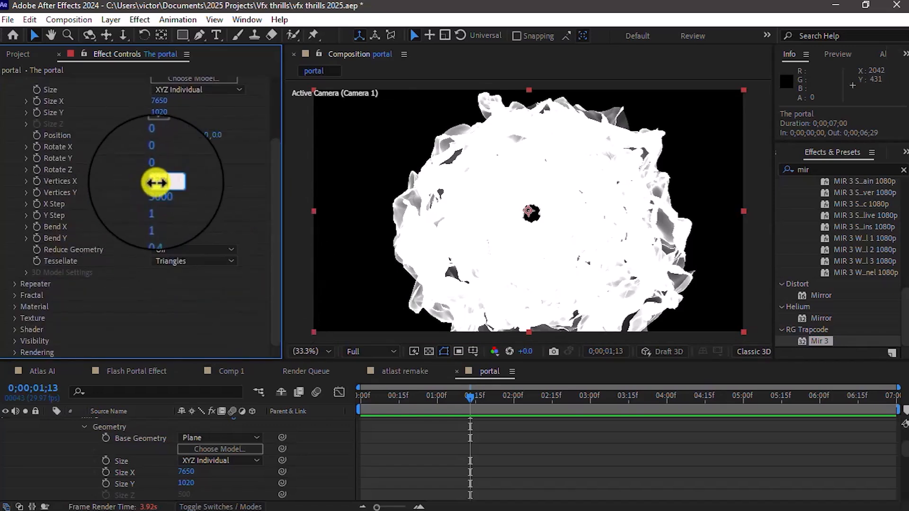
text(1)
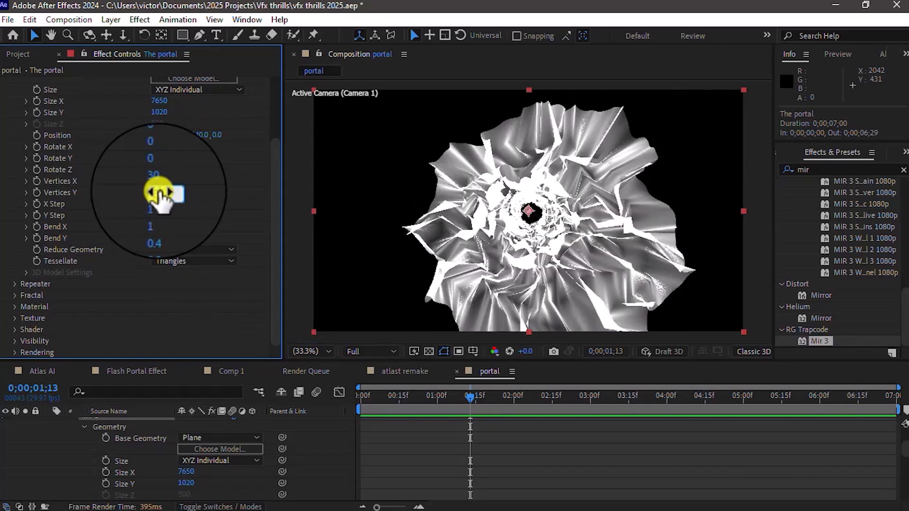
click(223, 188)
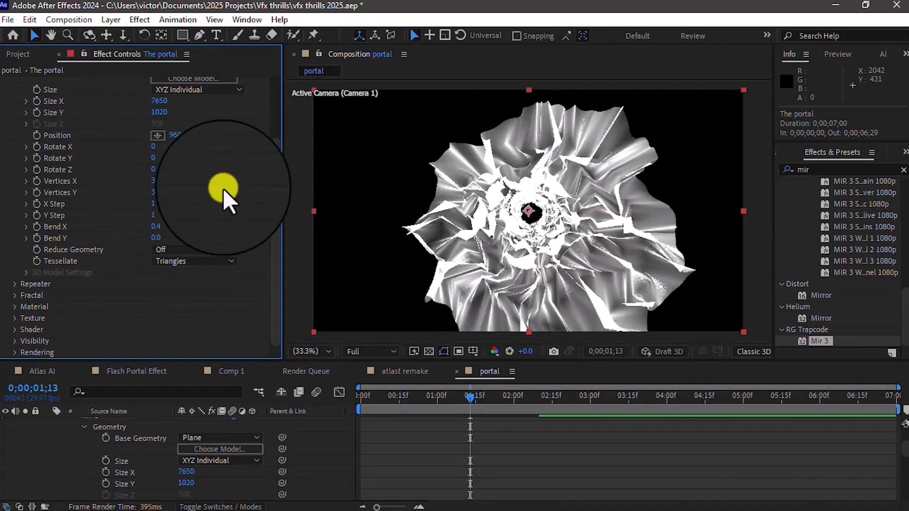
Step: Set the Mir 3 Fractal Type to SmoothRidge with an Amplitude of 20, and expand Individual Amplitude
click(15, 294)
scroll(13, 297, down, 4)
click(208, 125)
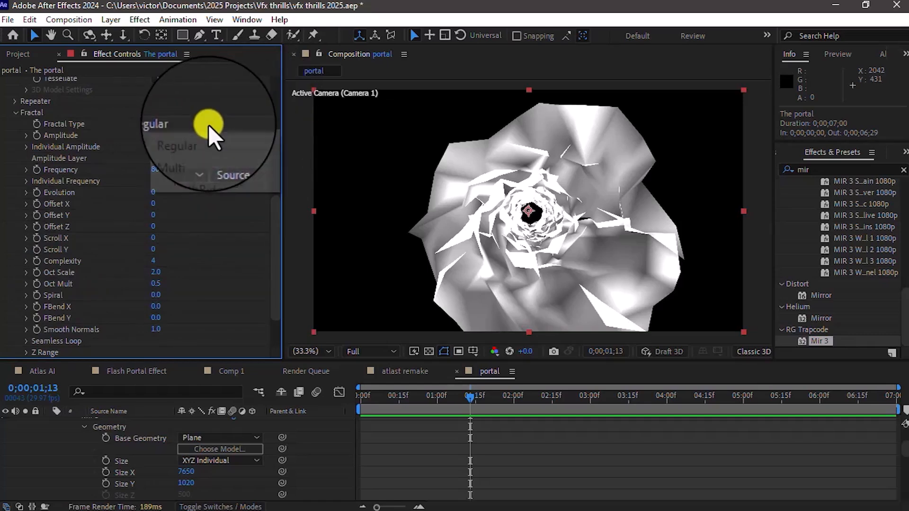
click(203, 165)
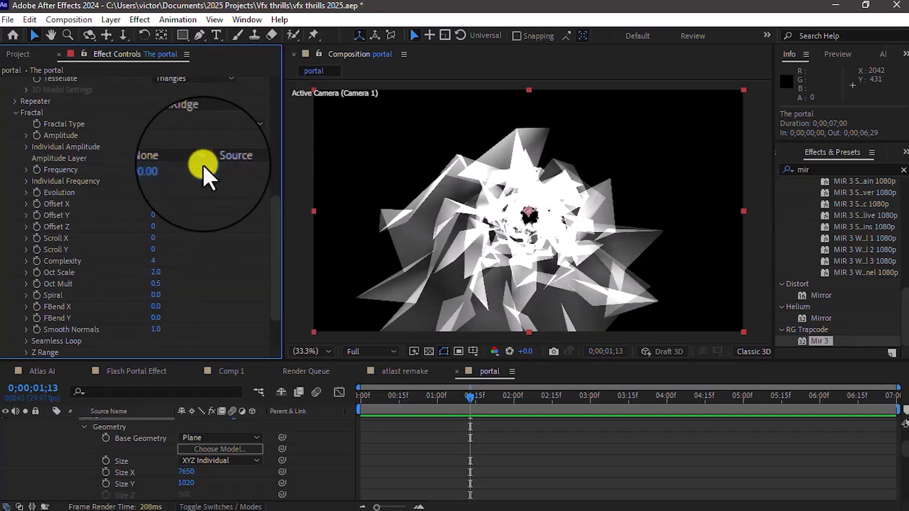
click(157, 137)
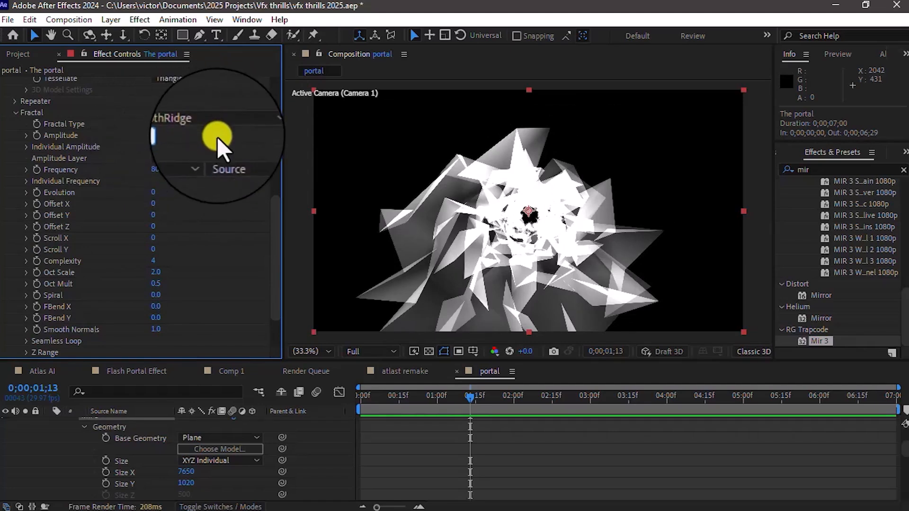
click(24, 148)
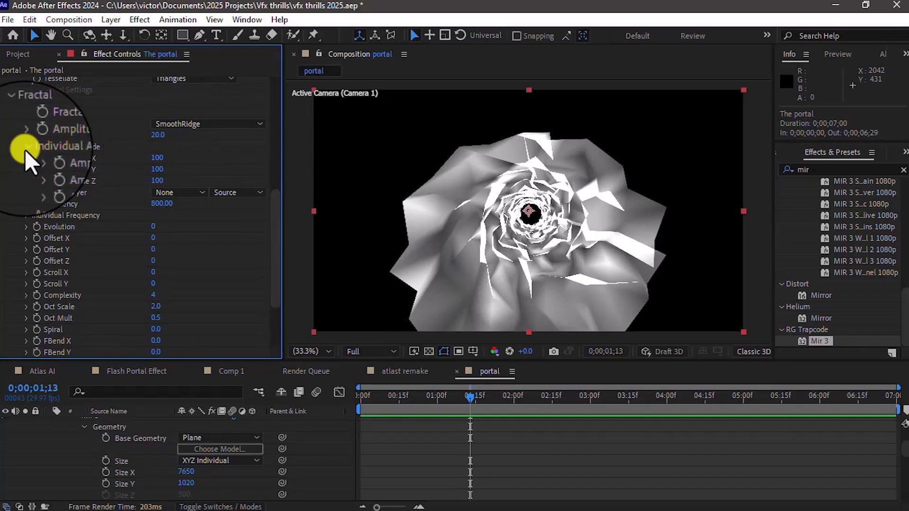
Step: Try a Mir 3 Fractal Frequency of 50
click(160, 204)
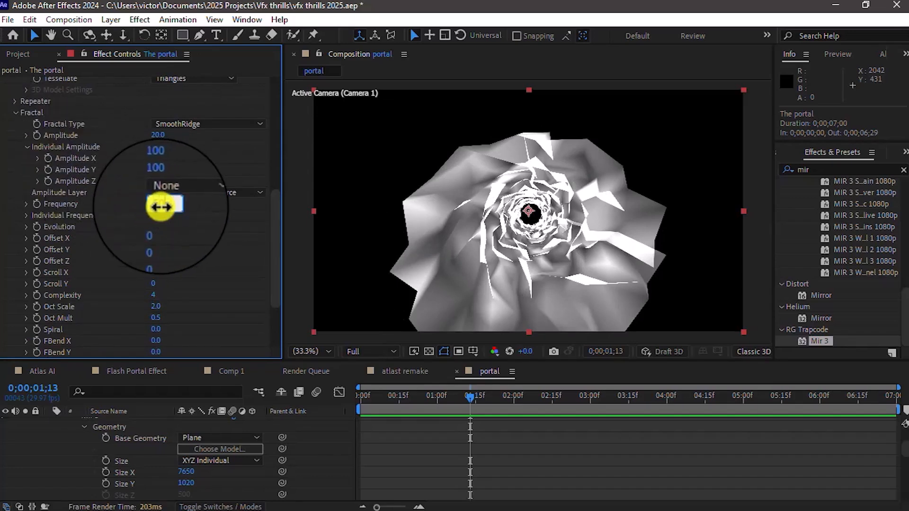
click(197, 220)
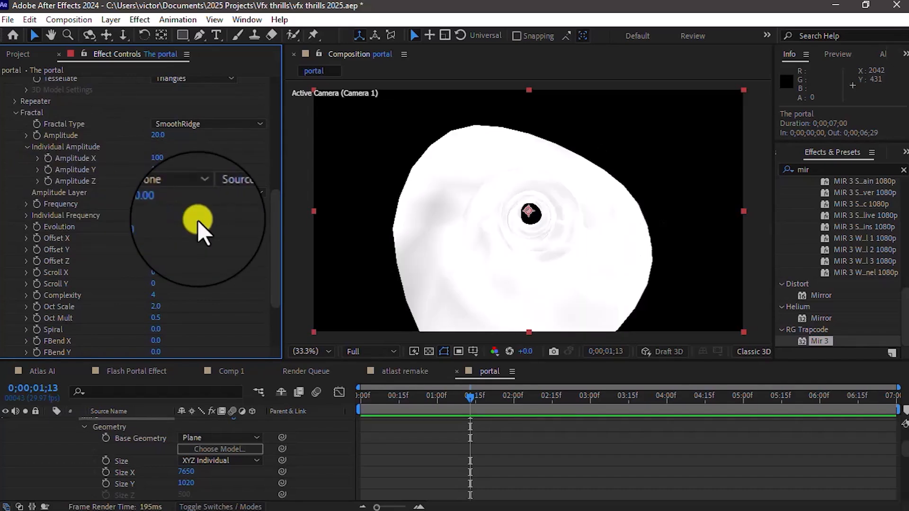
click(157, 204)
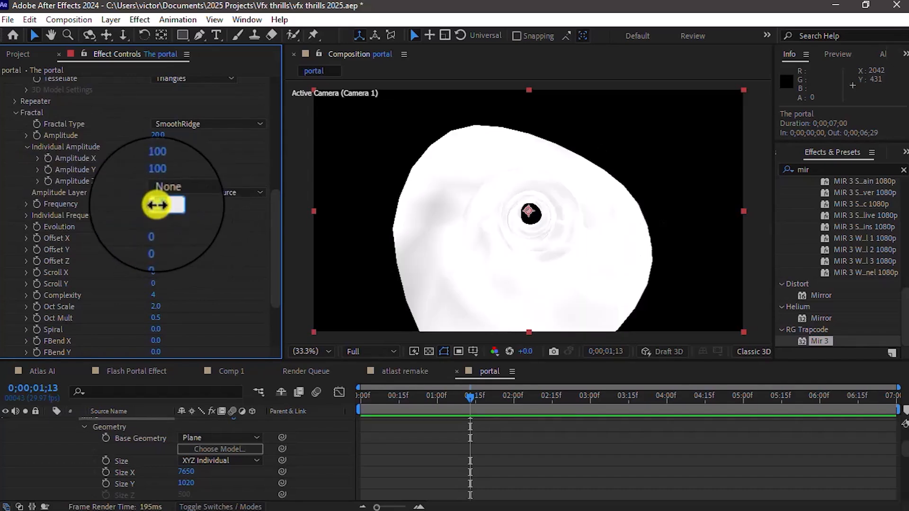
click(195, 229)
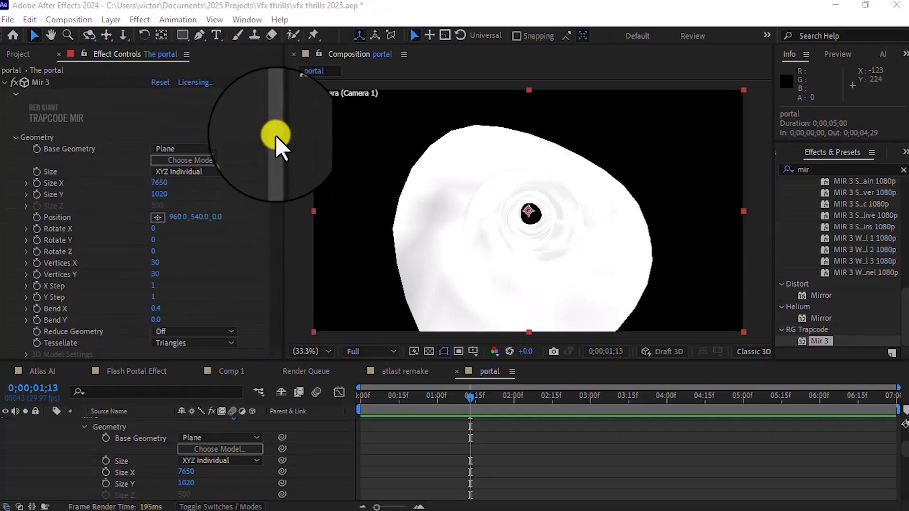
Step: Set the Mir 3 Fractal Frequency to 502
drag(276, 135, 274, 225)
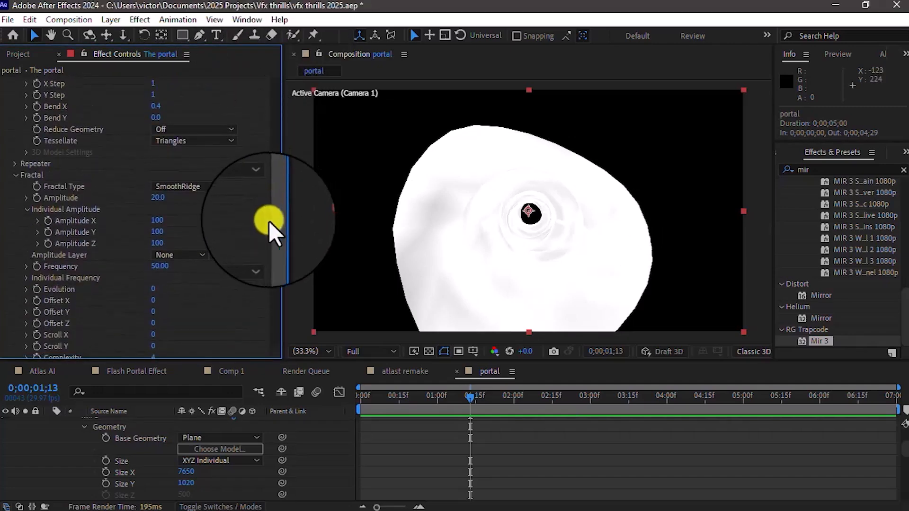
click(157, 267)
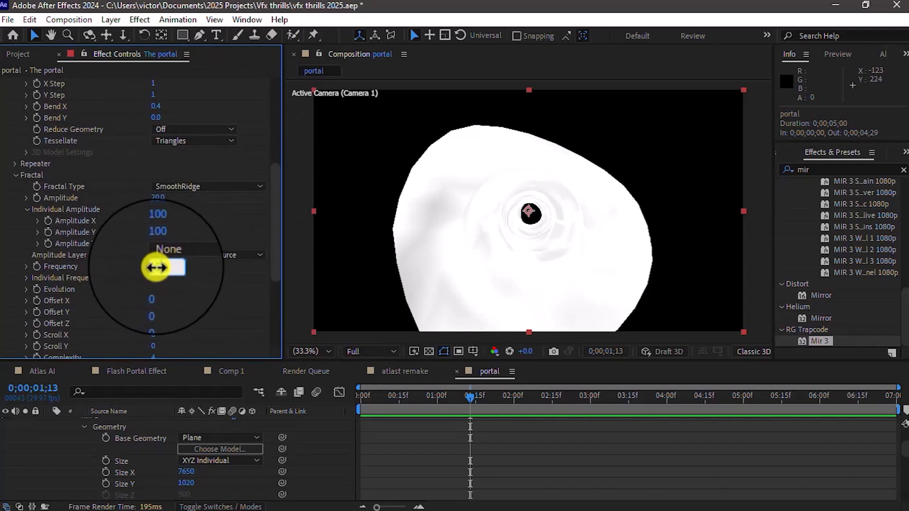
click(203, 276)
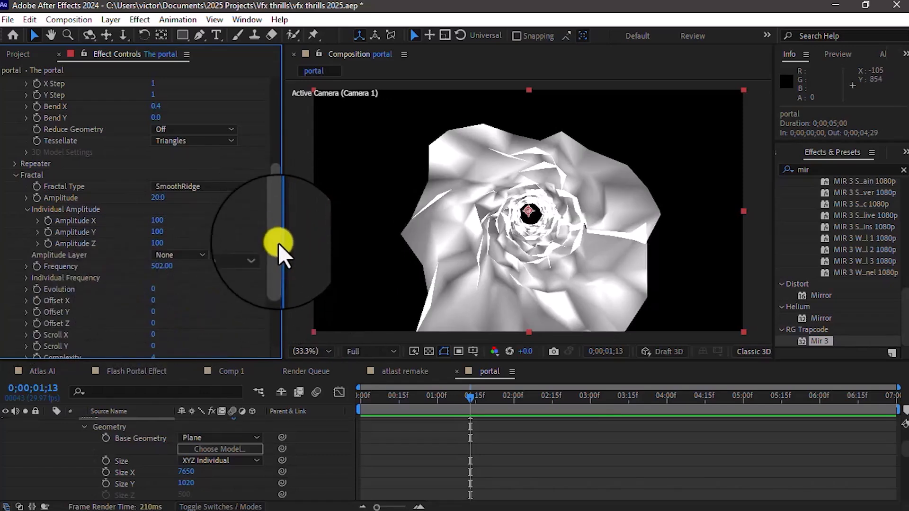
Step: Set the Mir 3 Fractal Complexity to 10
scroll(279, 250, down, 5)
click(154, 246)
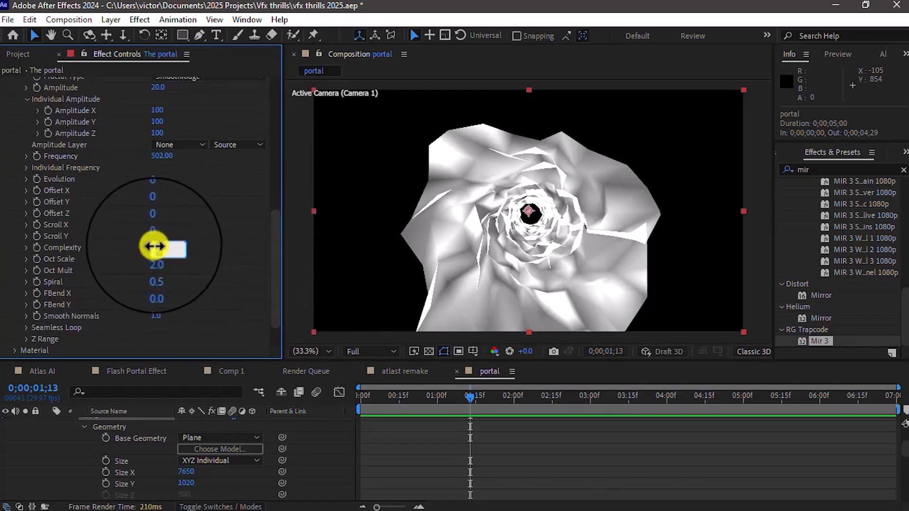
text(10)
click(204, 255)
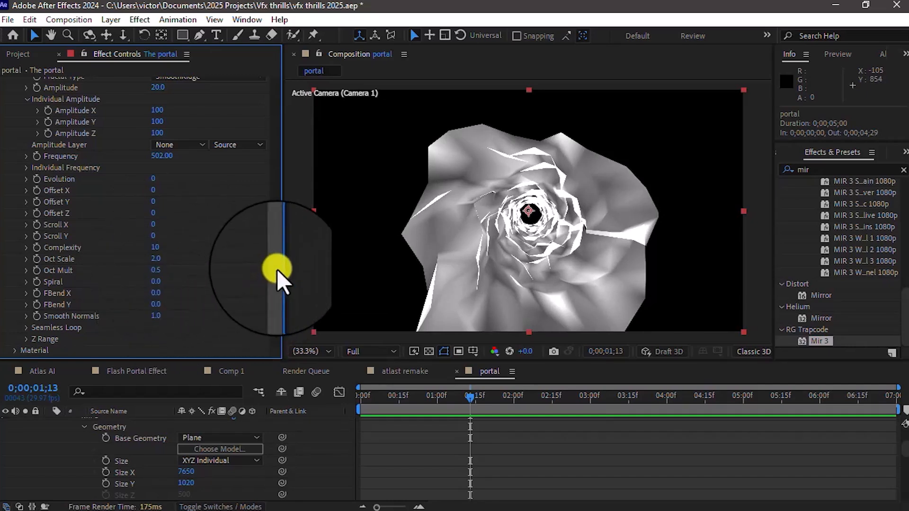
Step: Expand the Mir 3 Material settings and set Nudge Colors to 79%
drag(277, 269, 269, 306)
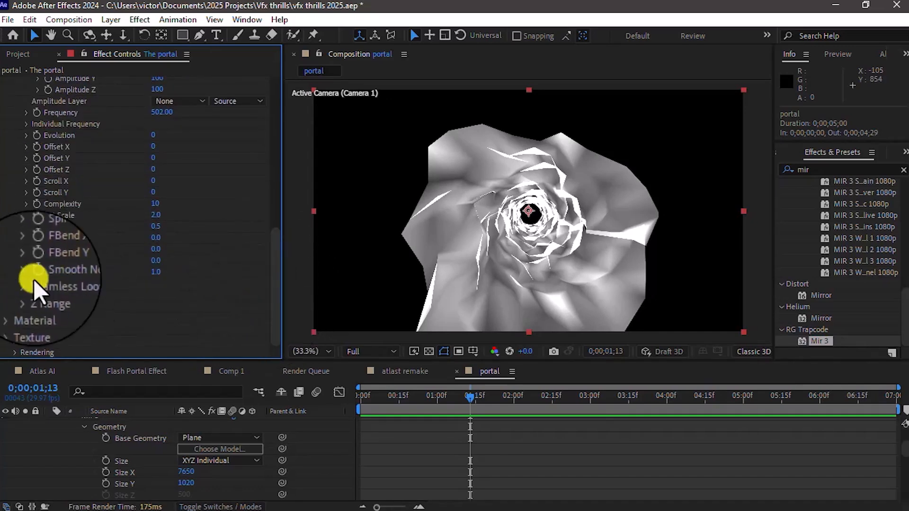
click(13, 309)
scroll(14, 307, down, 5)
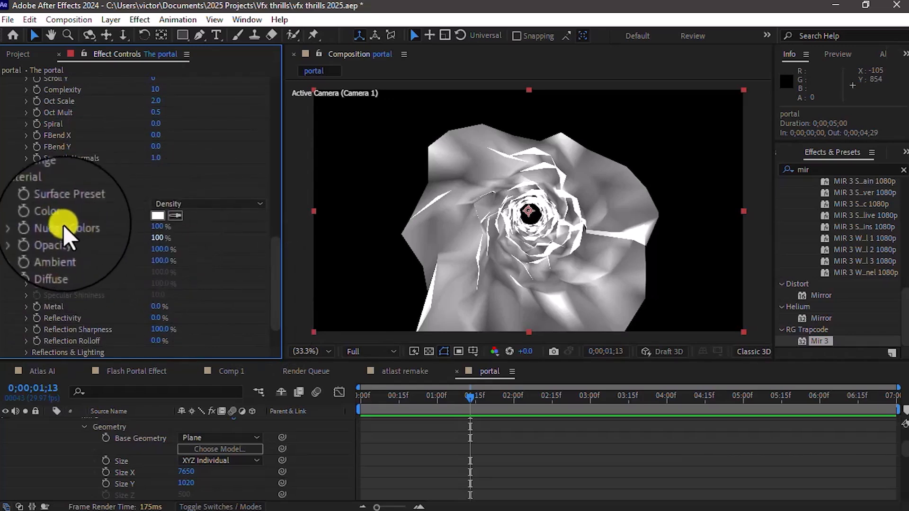
click(161, 228)
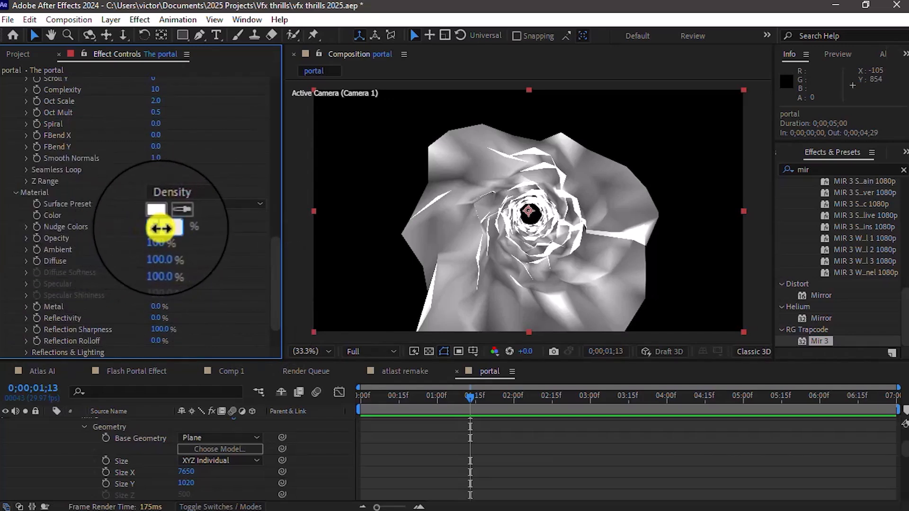
click(201, 240)
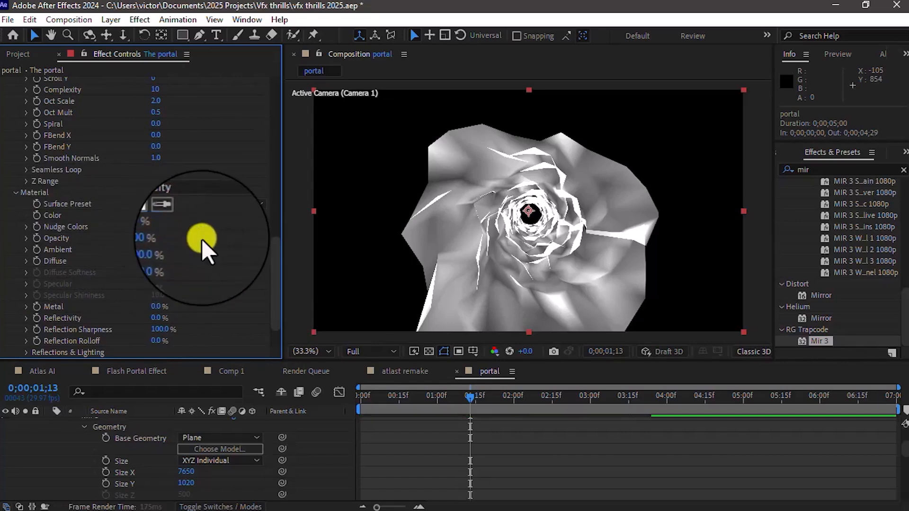
Step: Set the Mir 3 material's Opacity to 17% and its Ambient to 70%
click(159, 239)
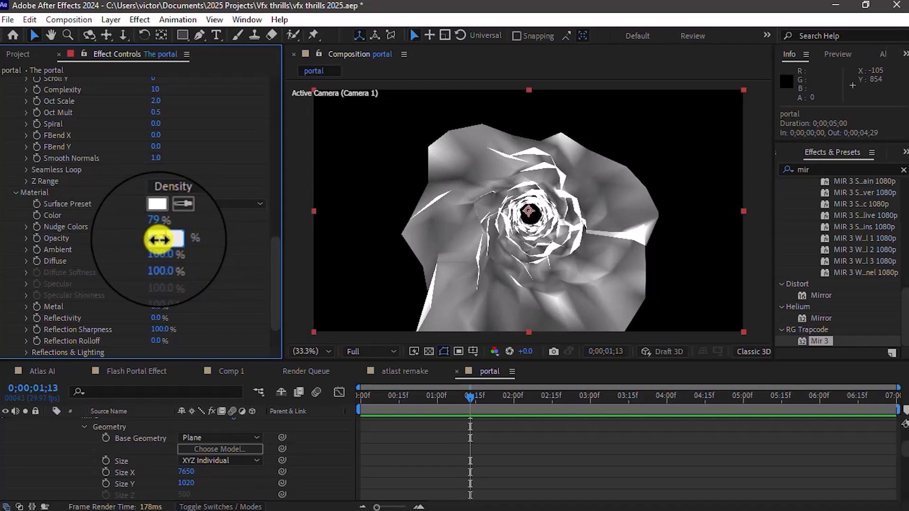
click(202, 249)
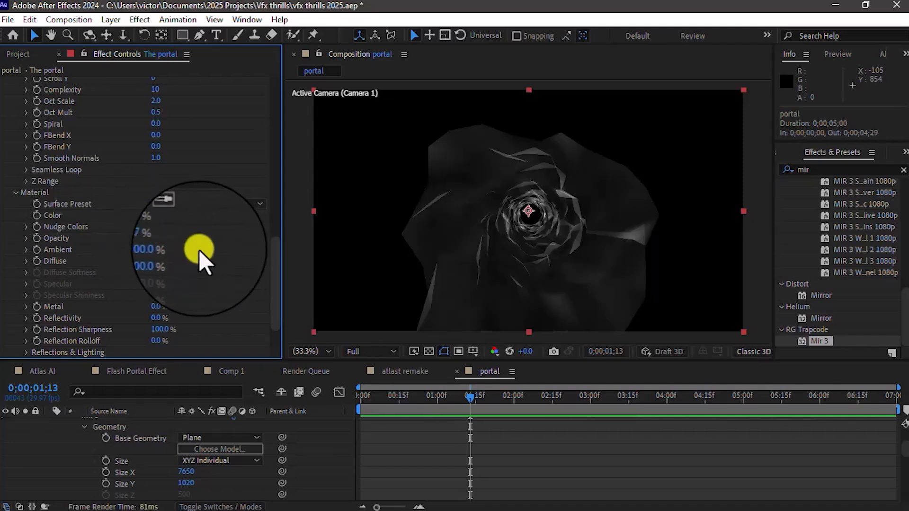
click(159, 250)
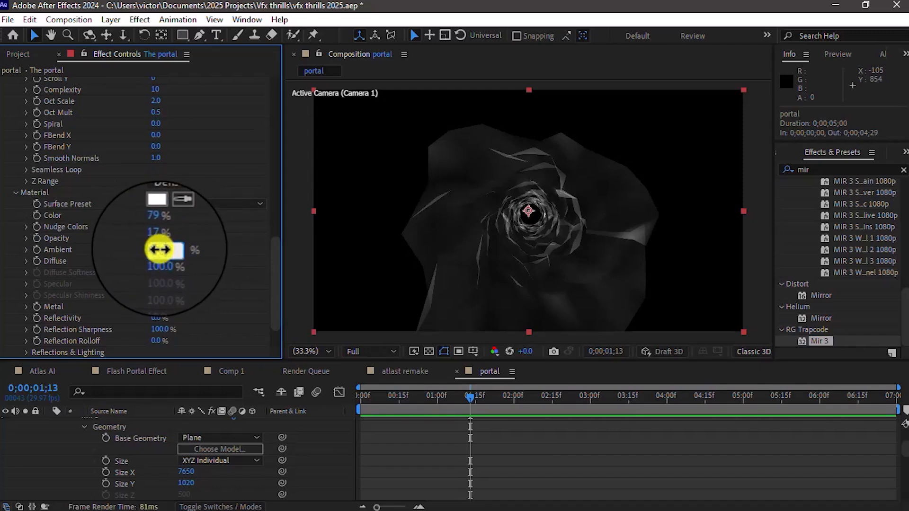
click(215, 257)
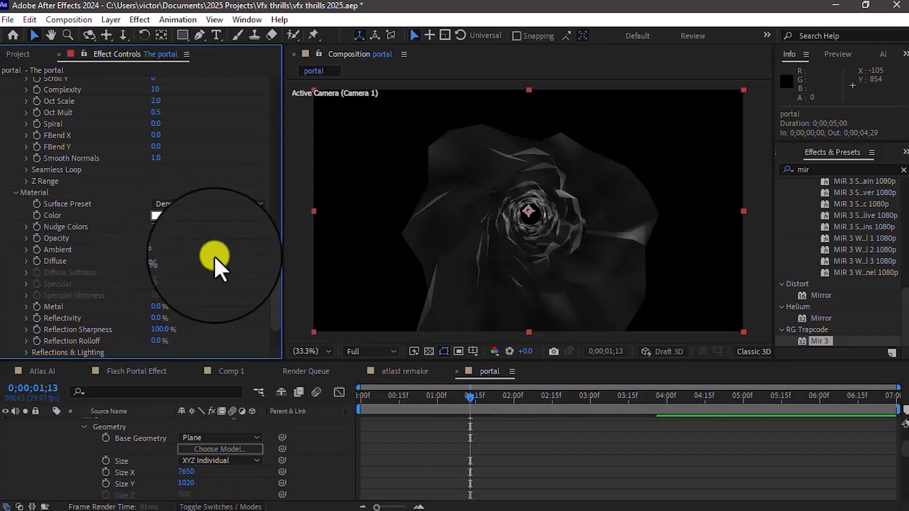
Step: Try the Custom Surface Preset on the Mir 3 material and switch back to Density
click(196, 208)
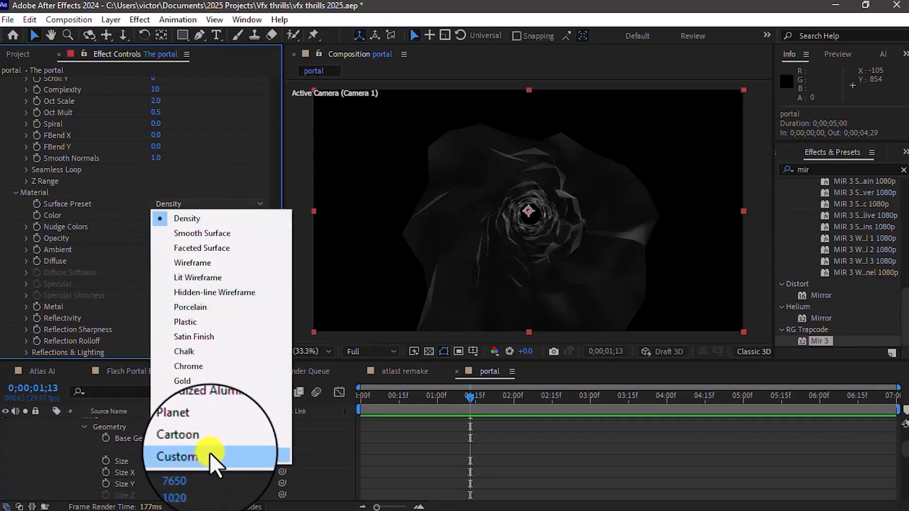
click(209, 455)
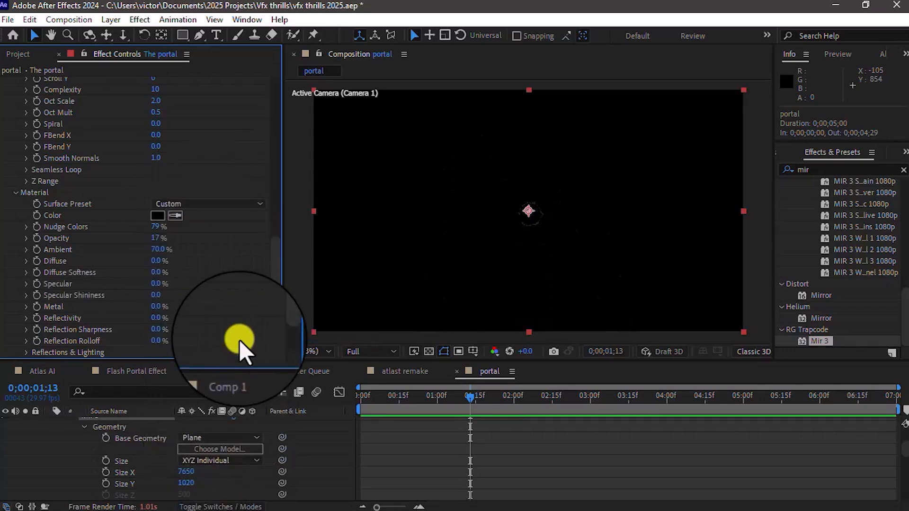
click(182, 203)
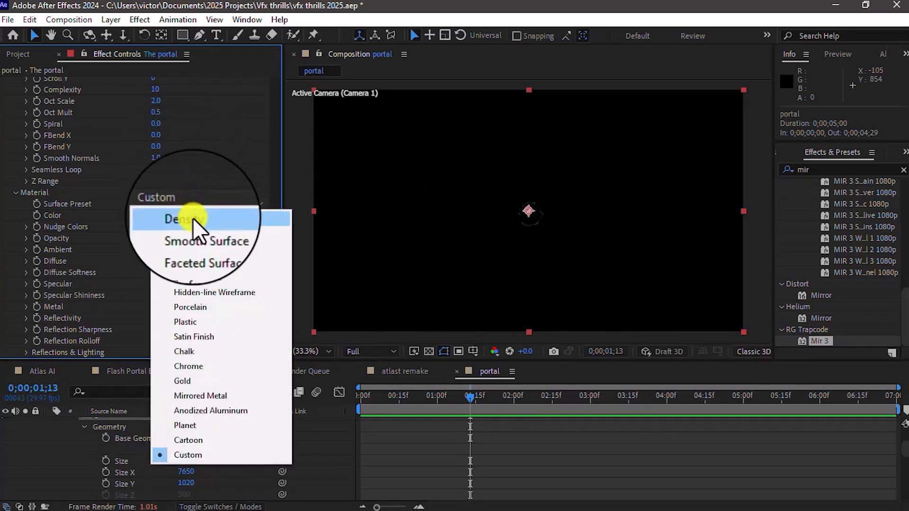
click(192, 218)
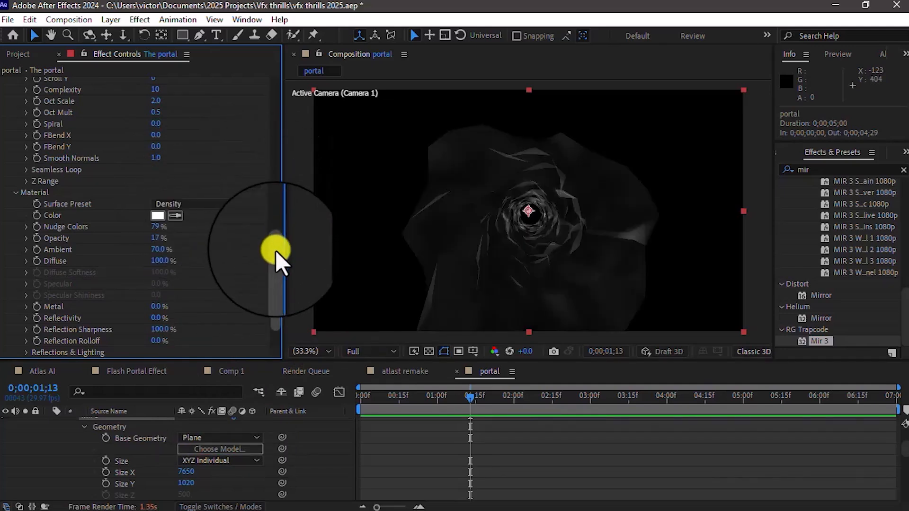
Step: Expand the Mir 3 Shader settings and look through the Draw options, keeping Fill
scroll(277, 280, down, 2)
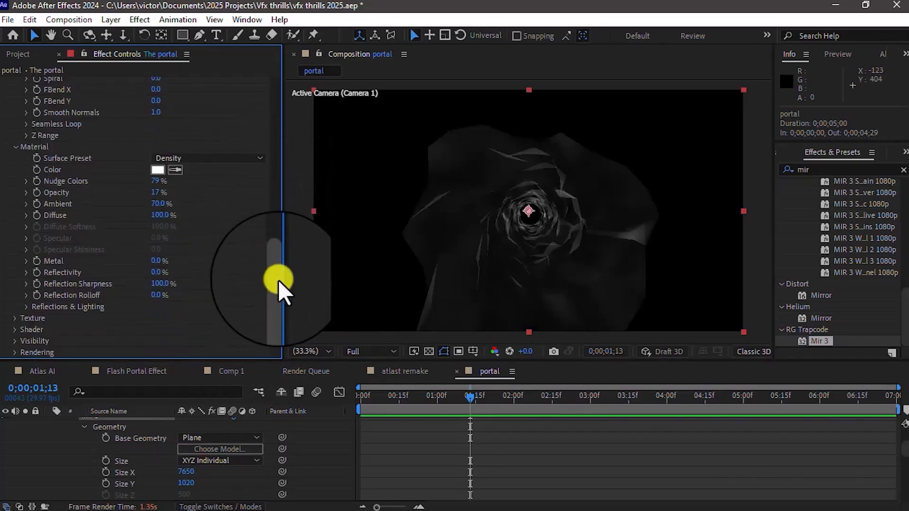
click(14, 329)
scroll(142, 284, down, 7)
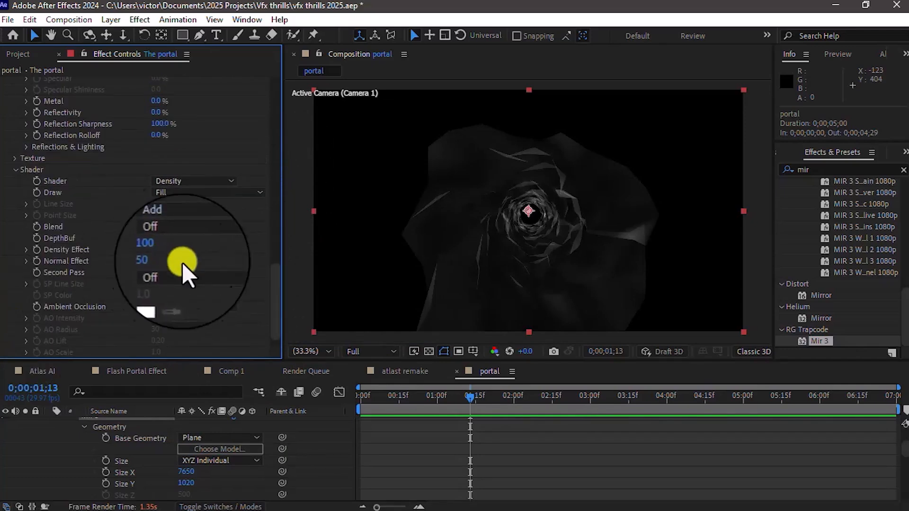
click(171, 193)
click(245, 168)
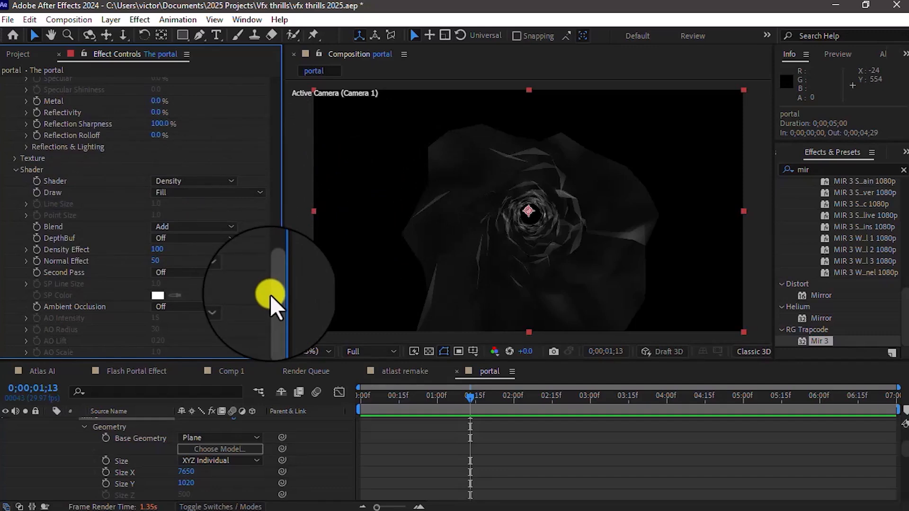
Step: Set both Vertices X and Vertices Y in the Mir 3 Geometry settings to 3000
drag(270, 295, 278, 99)
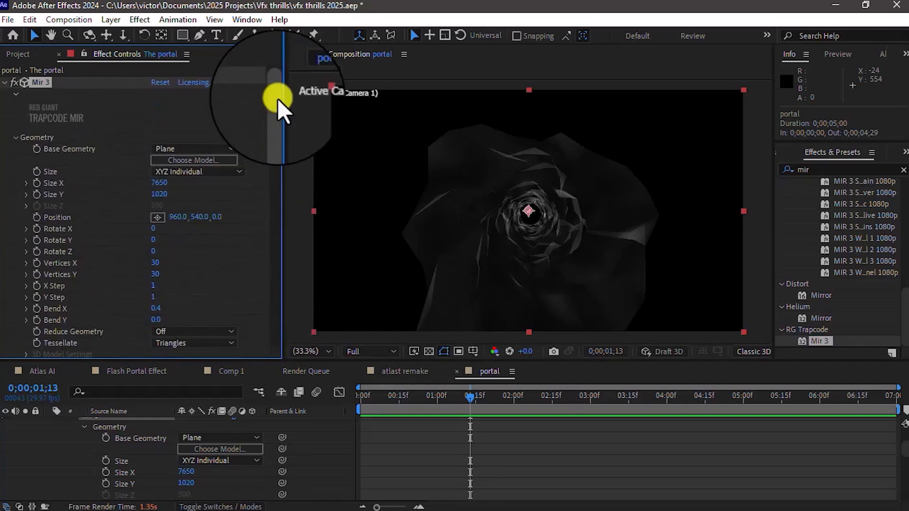
click(154, 264)
text(3000)
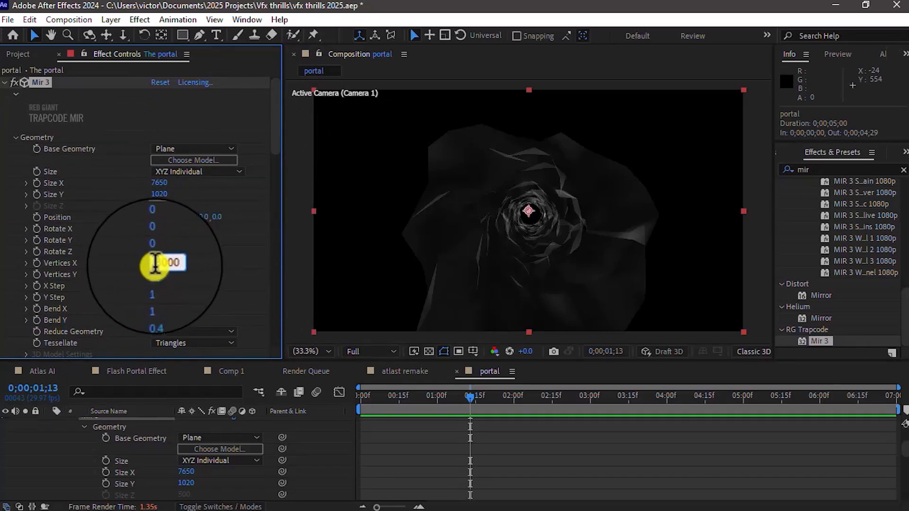
click(159, 277)
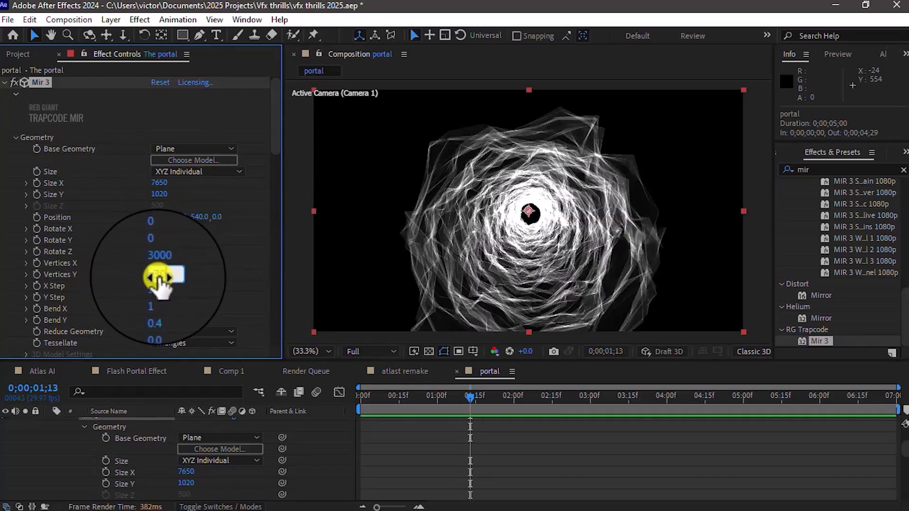
text(3000)
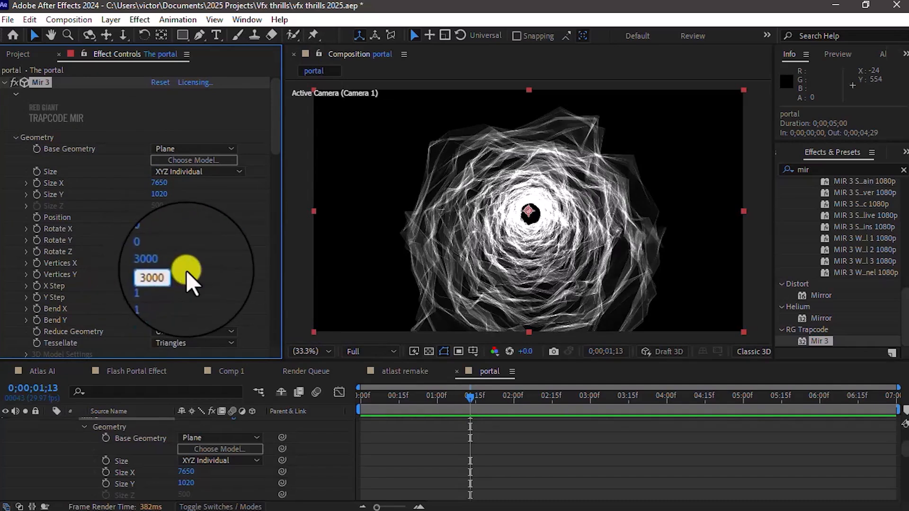
key(Return)
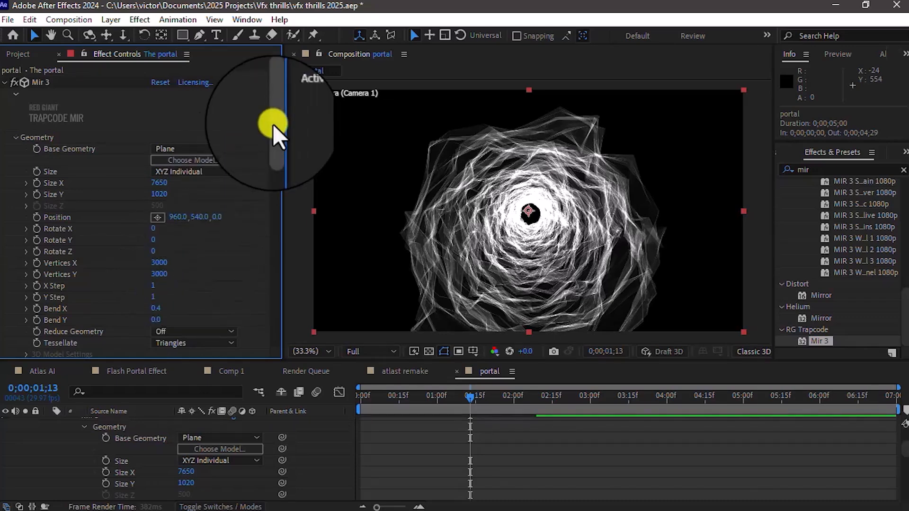
Step: Change the Mir 3 material Color from white to a saturated medium blue
drag(274, 114, 274, 242)
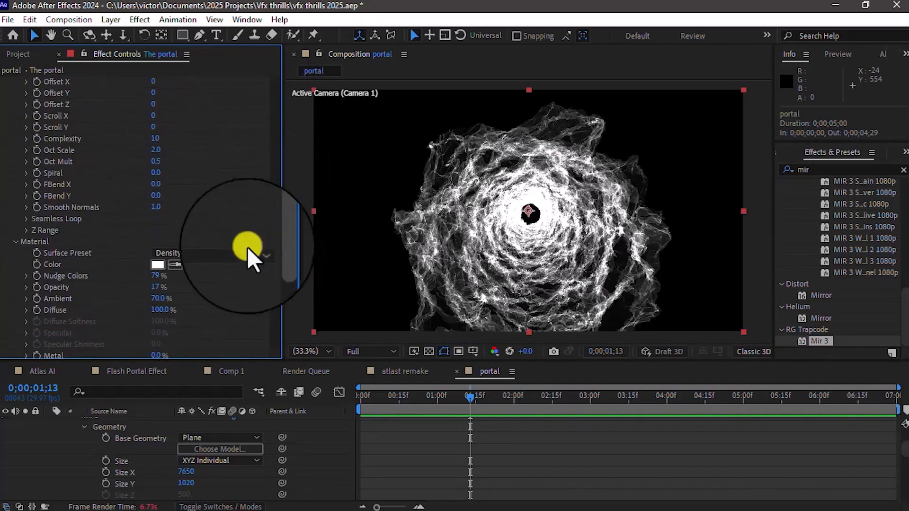
click(154, 266)
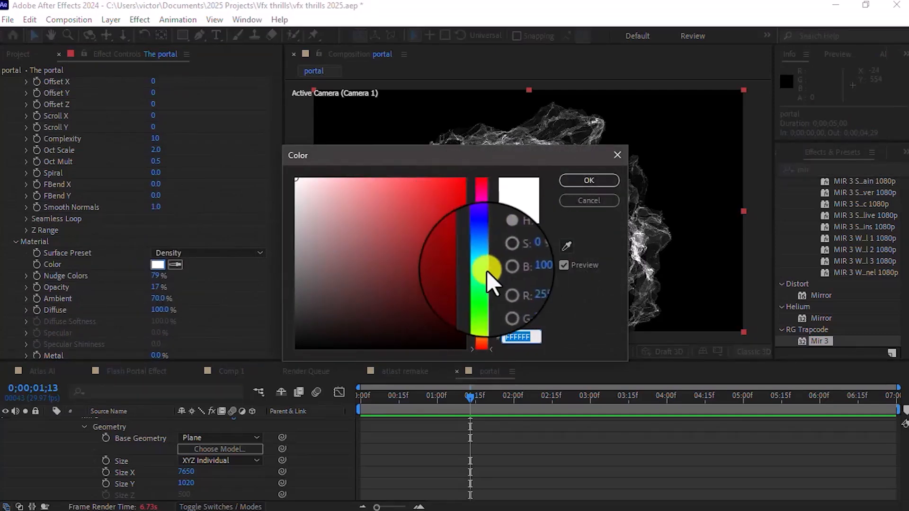
click(484, 264)
drag(484, 263, 486, 255)
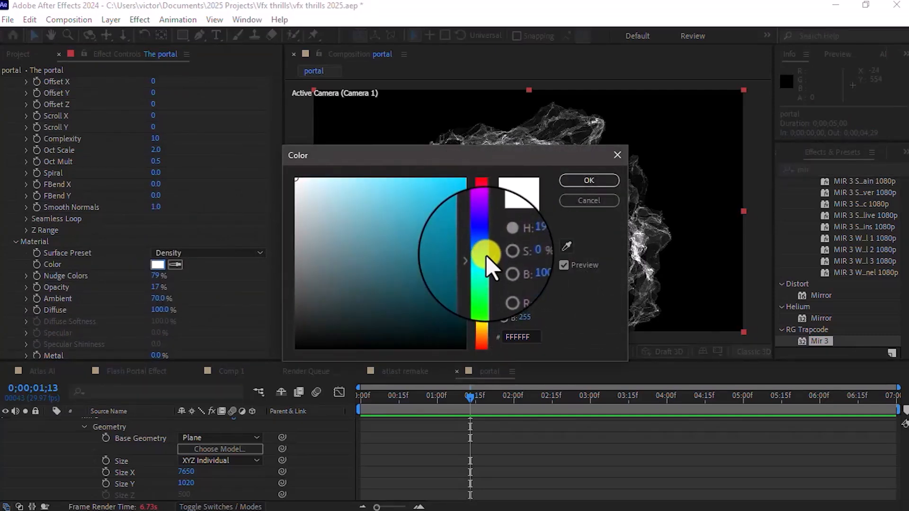
click(444, 180)
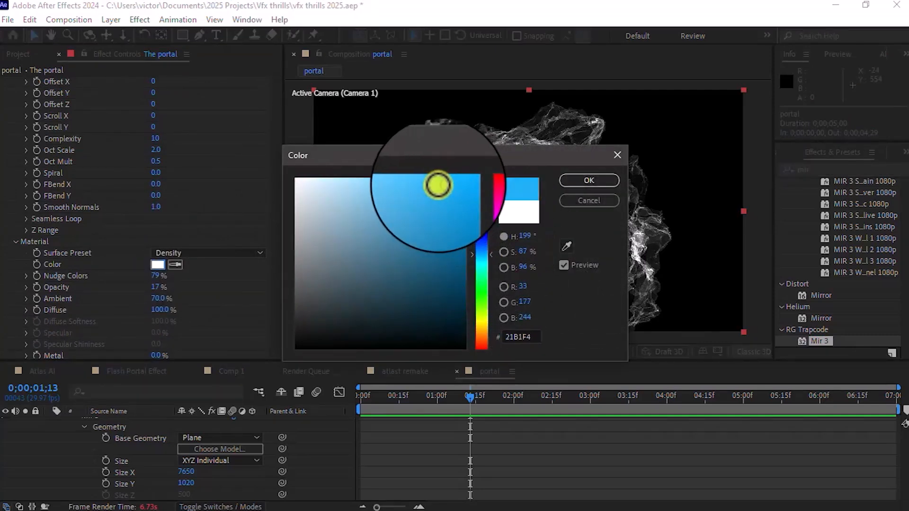
click(461, 254)
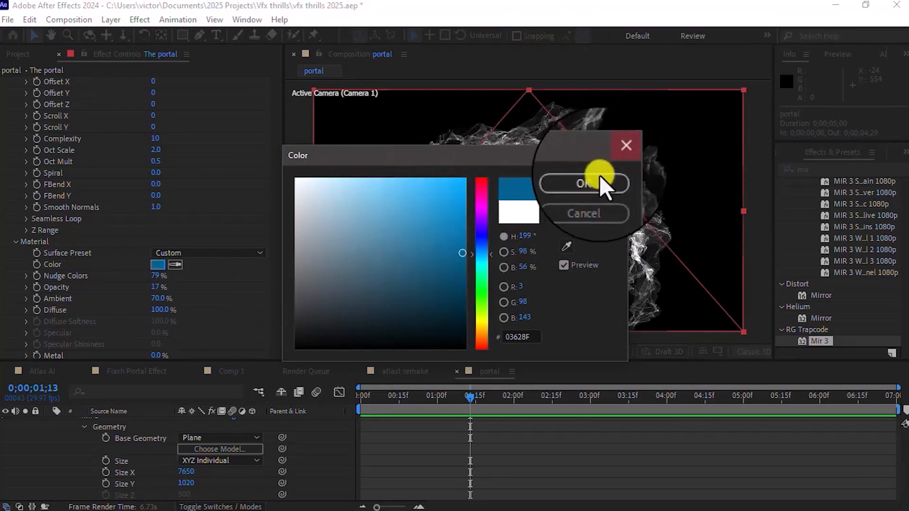
click(466, 233)
click(562, 177)
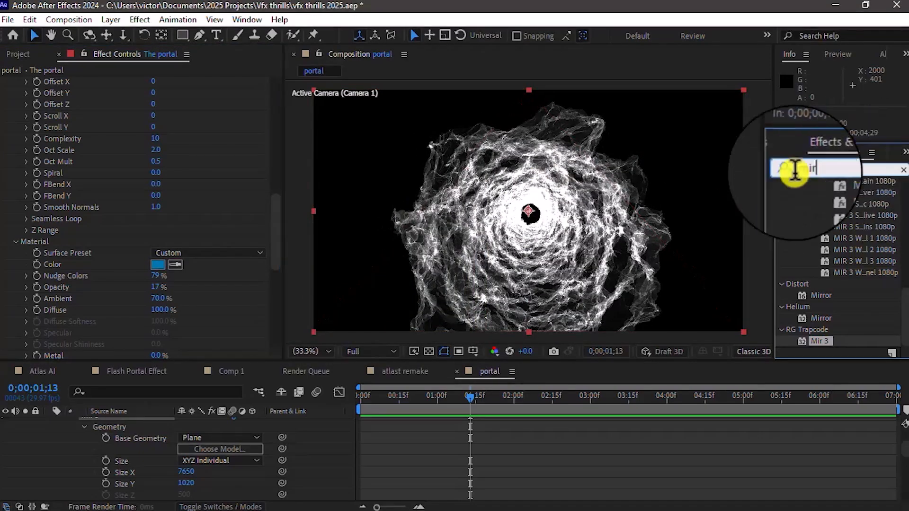
Step: Search the effects for "deep" and apply Deep Glow to the The portal layer
click(778, 171)
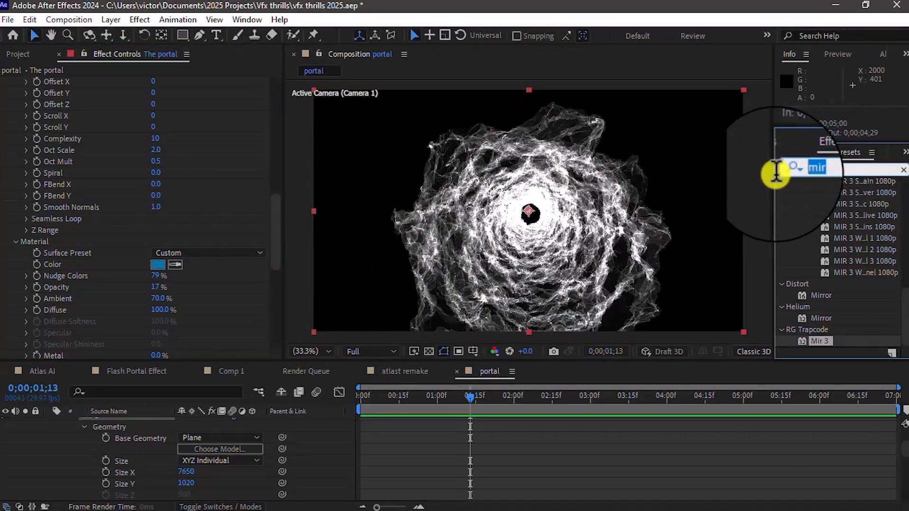
text(deep)
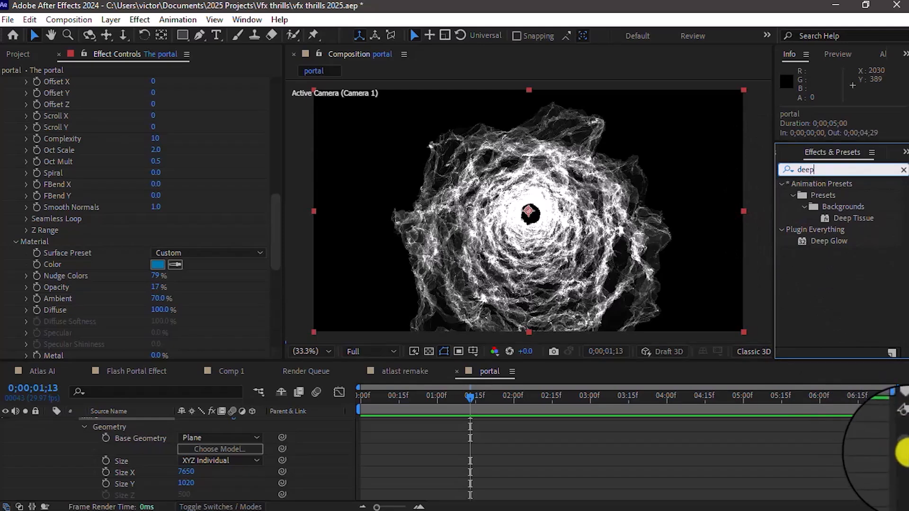
scroll(881, 441, up, 3)
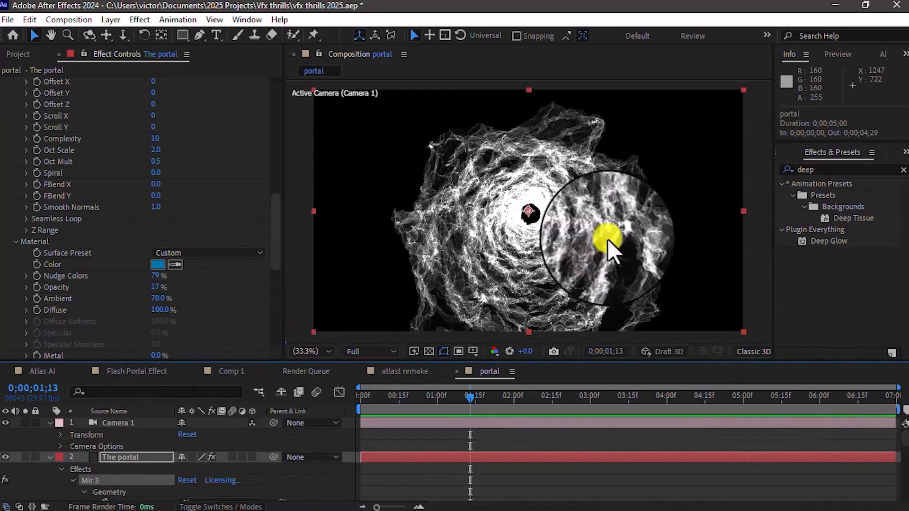
drag(820, 241, 146, 453)
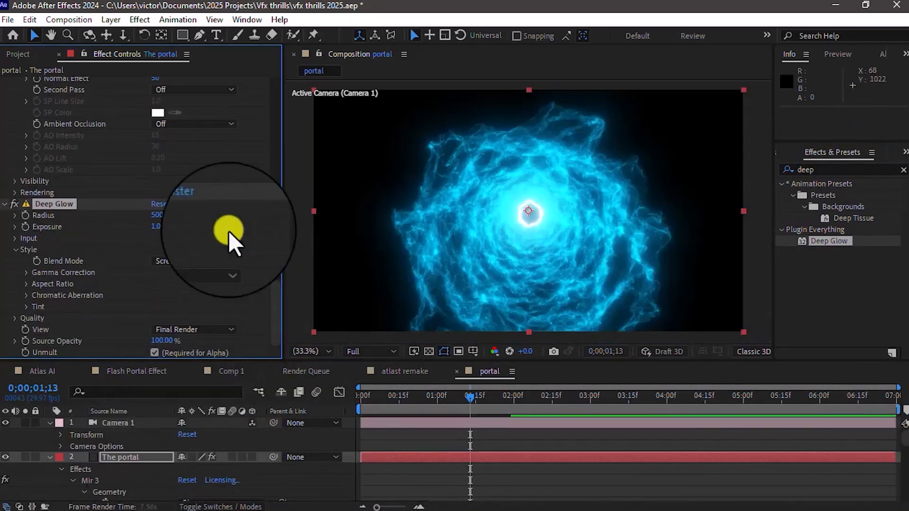
click(155, 233)
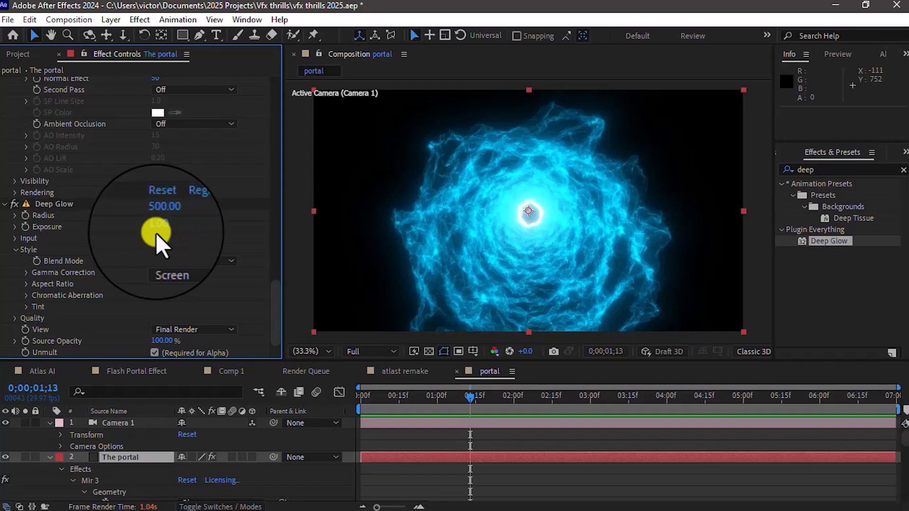
key(slash)
key(6)
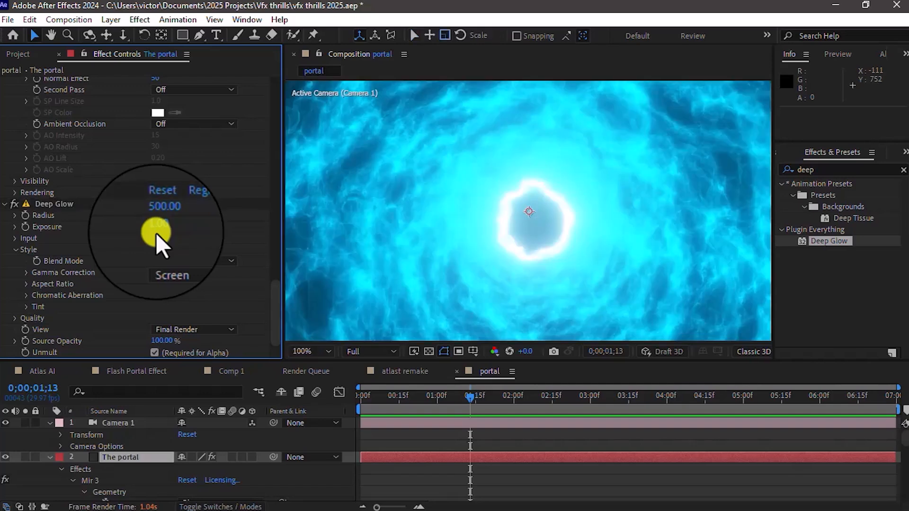
click(313, 352)
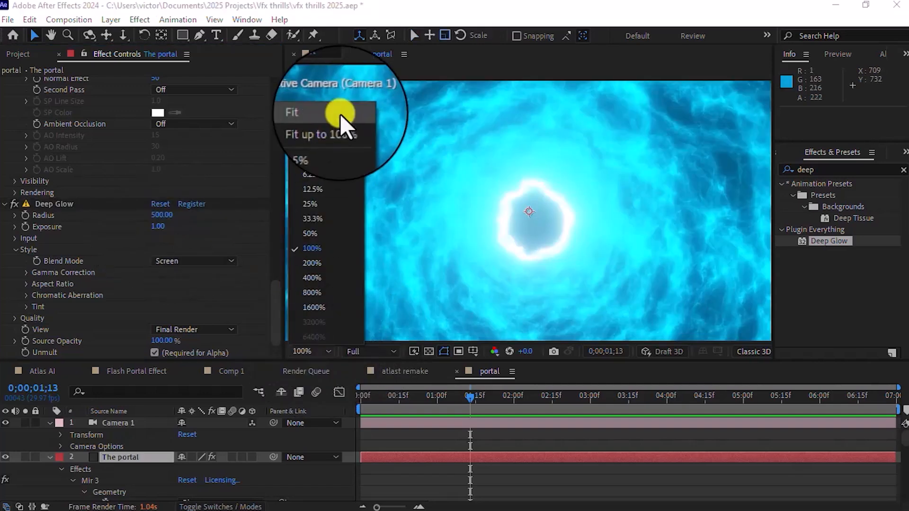
click(340, 115)
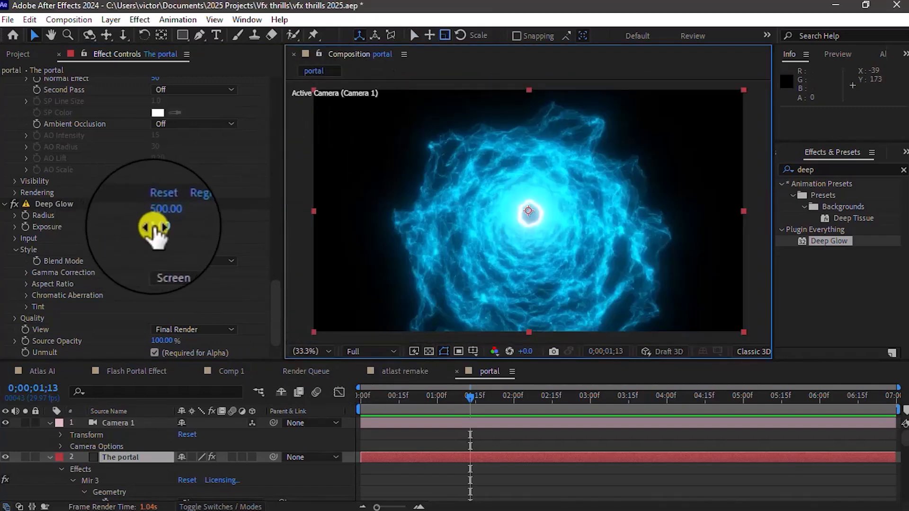
Step: Set the Deep Glow Exposure to 0.50 and enable its Chromatic Aberration
click(156, 228)
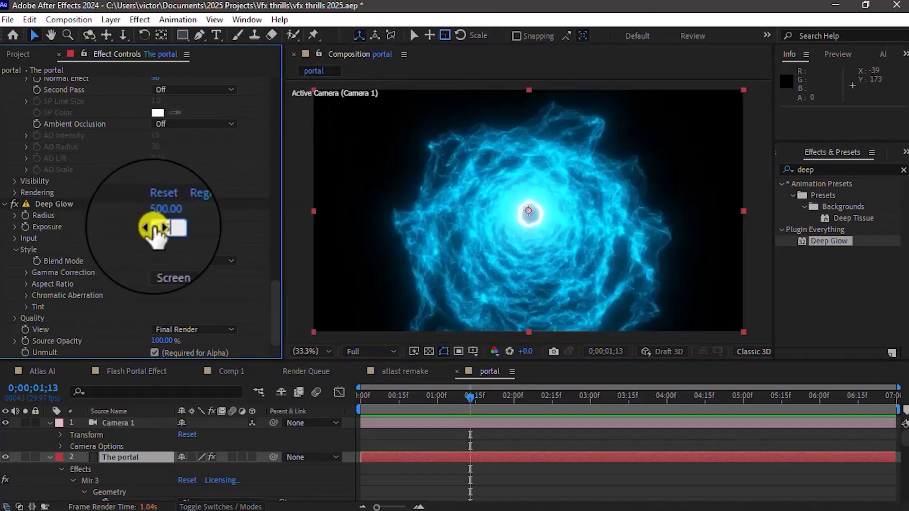
key(Return)
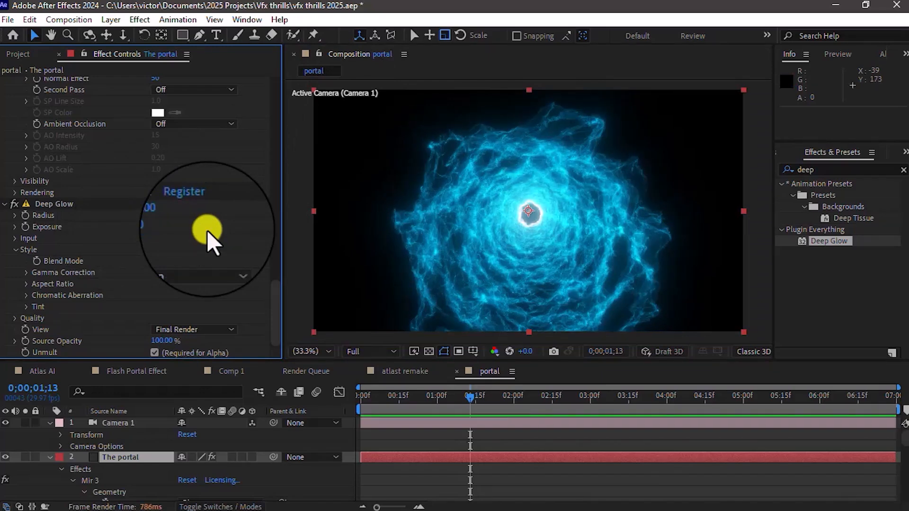
click(22, 294)
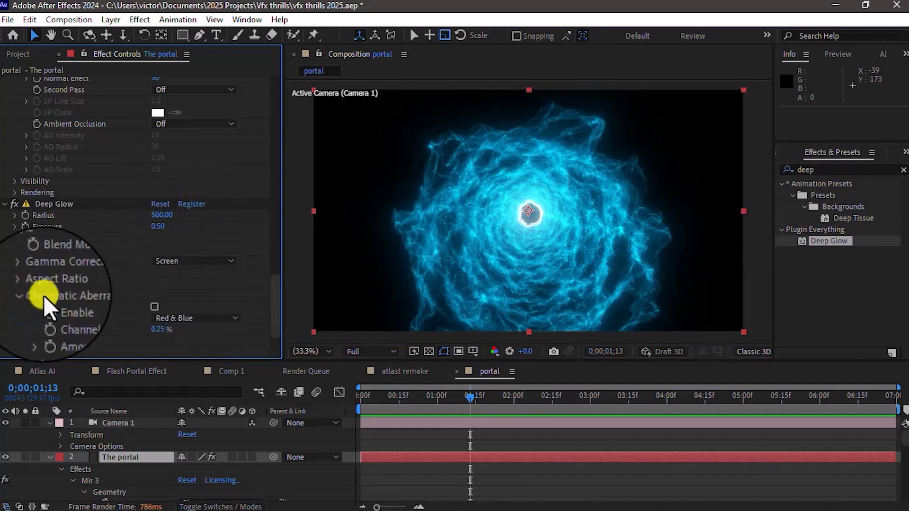
click(155, 308)
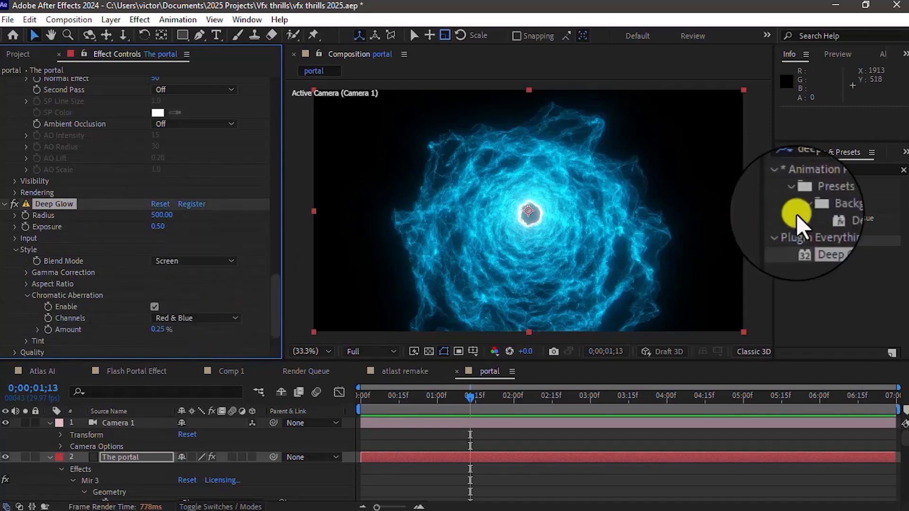
Step: Search the effects for "radial" and apply Radial Blur to The portal layer
double_click(778, 167)
text(radial)
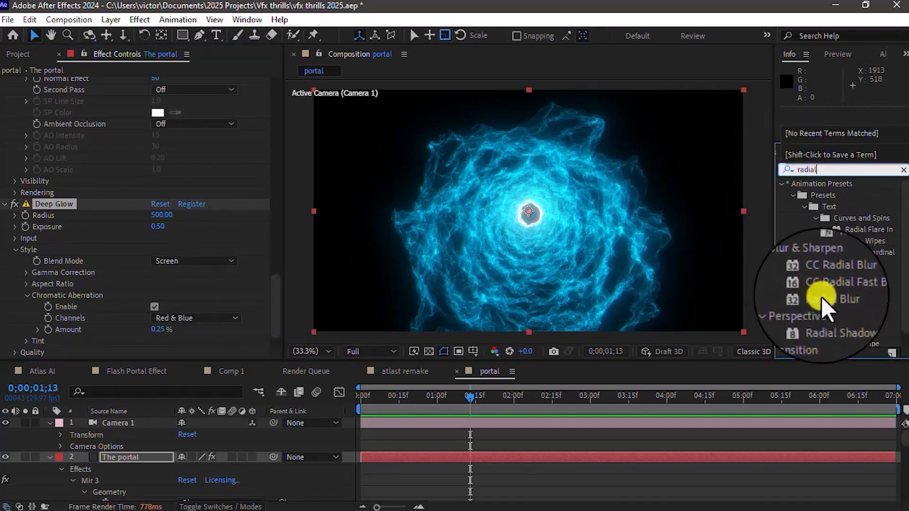
drag(822, 298, 137, 460)
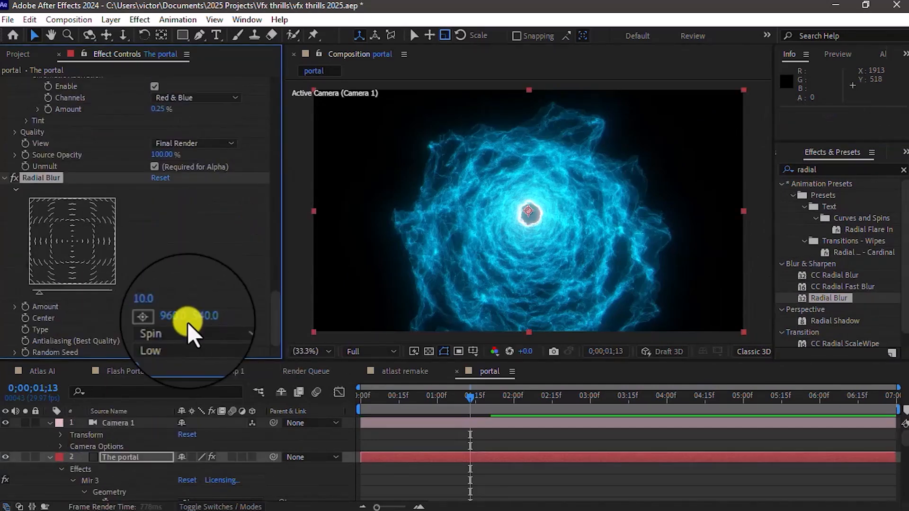
Step: Set the Radial Blur Amount to 1.0 and its Type to Zoom, and collapse The portal layer's properties
click(157, 312)
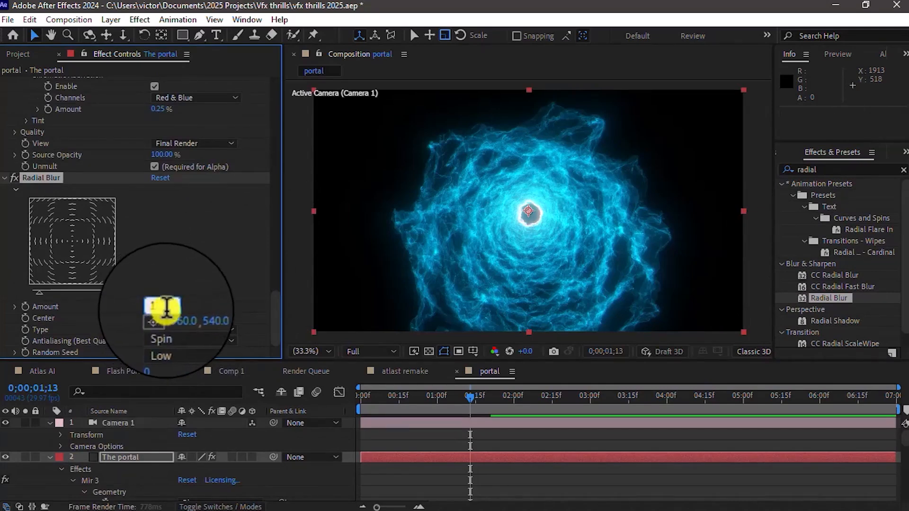
text(1)
click(201, 286)
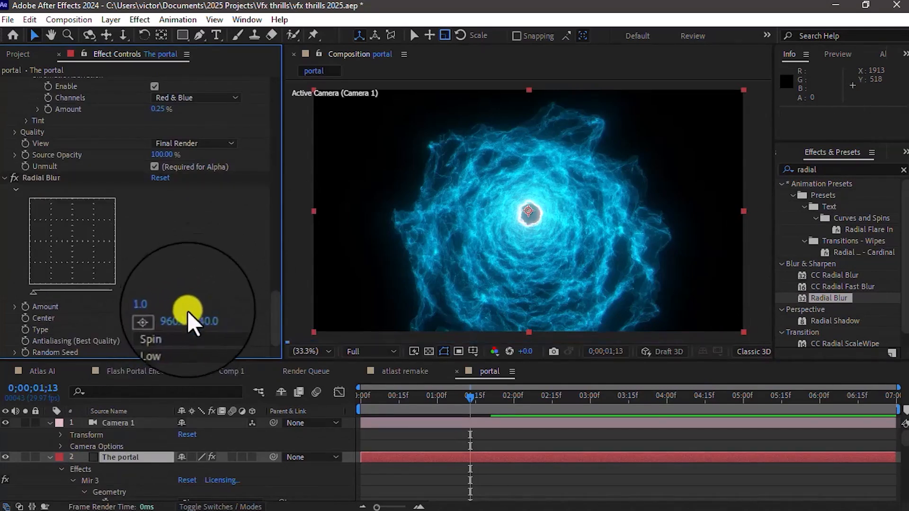
click(175, 329)
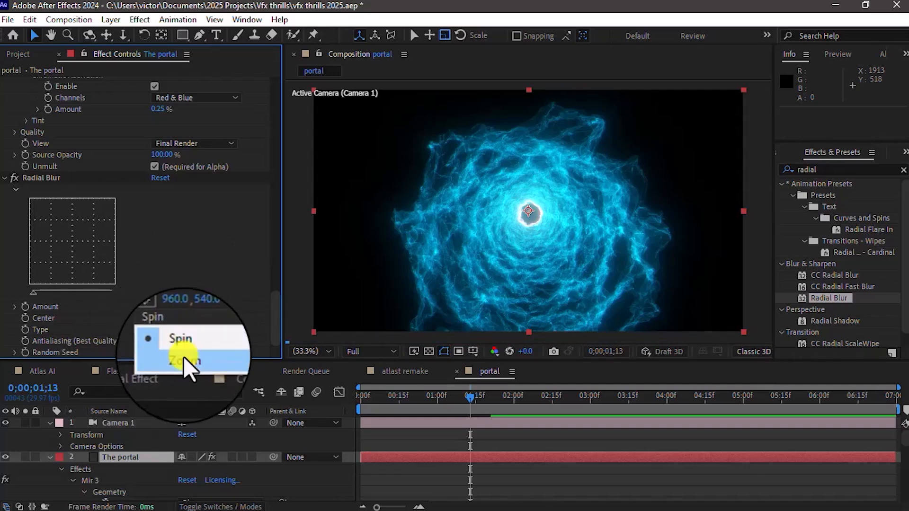
click(183, 356)
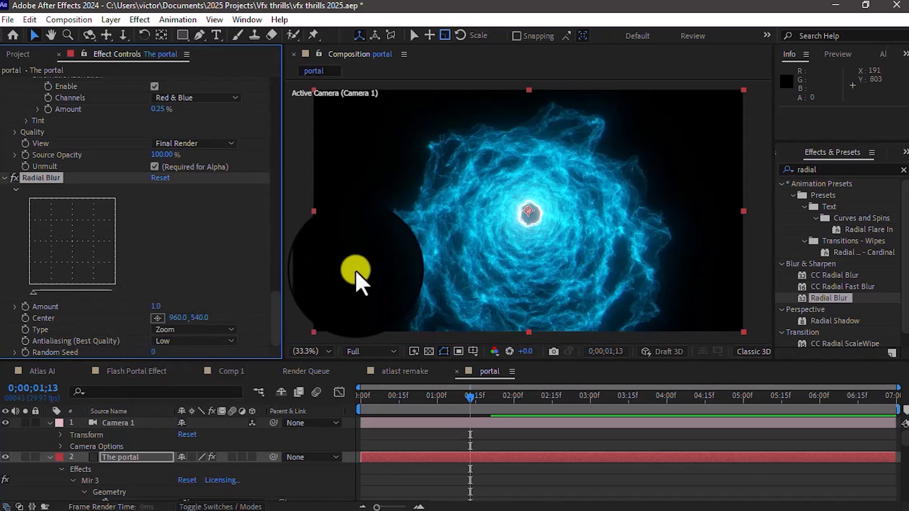
click(47, 457)
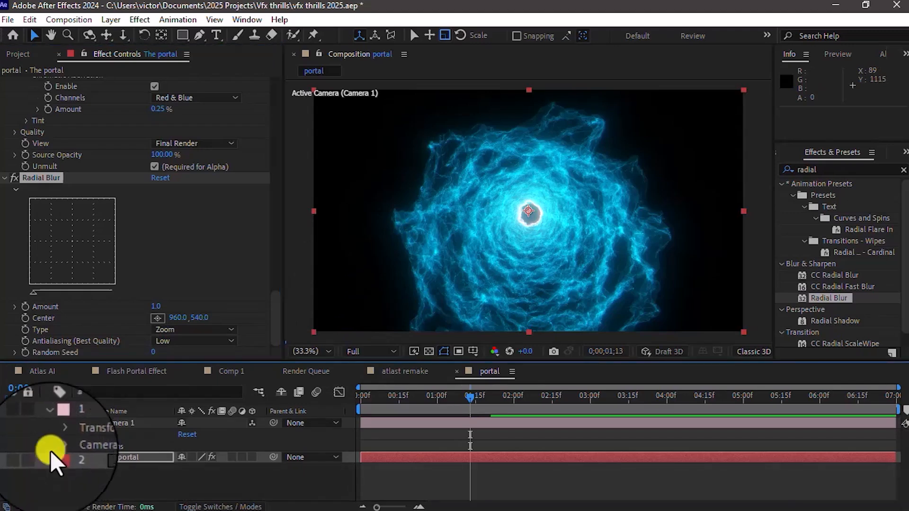
Step: Copy the hex code 2EB9D2 from the portal layer's Mir 3 material Color in the Flash Portal Effect composition
click(147, 374)
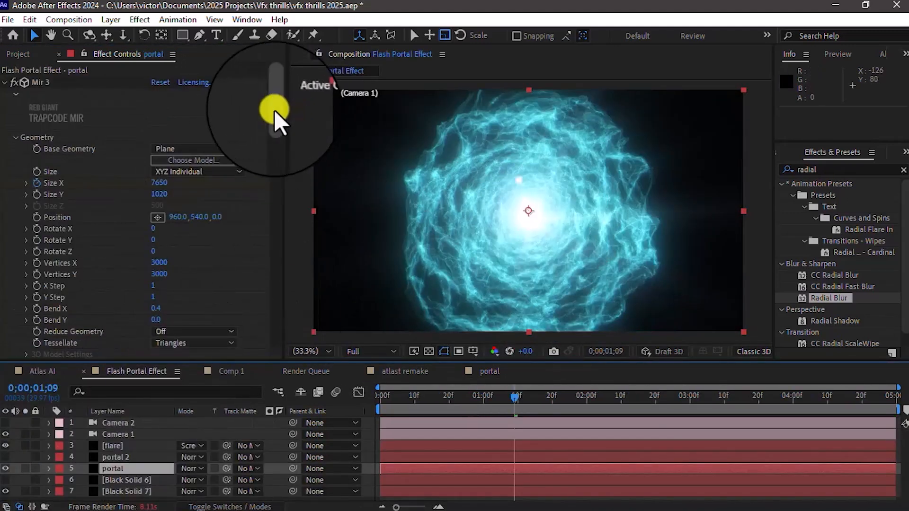
drag(274, 110, 272, 228)
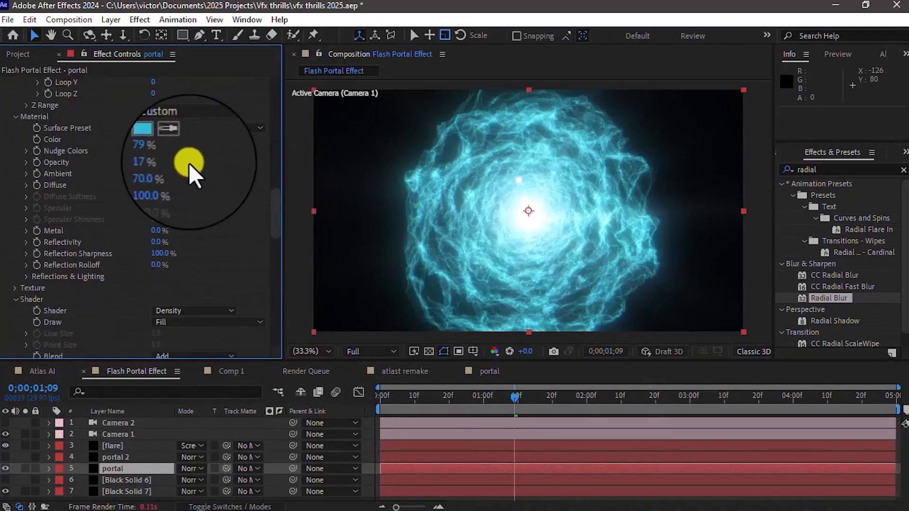
click(154, 141)
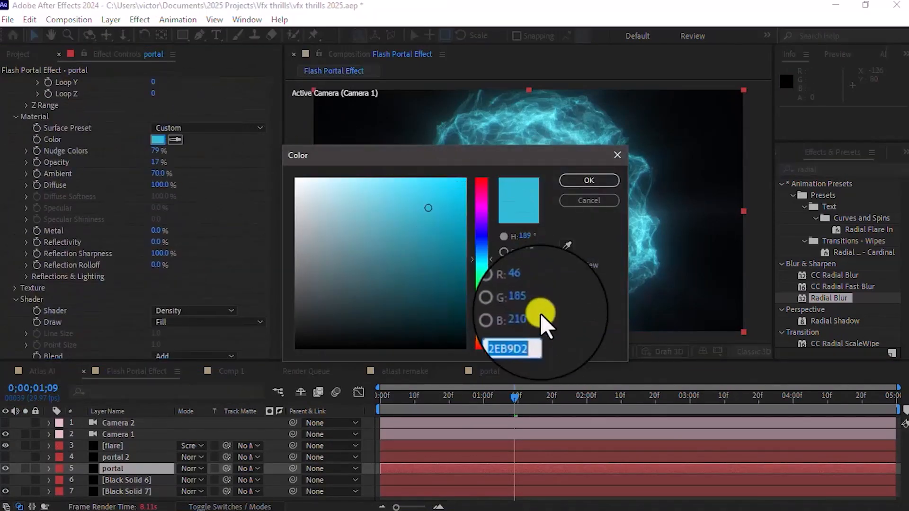
click(512, 337)
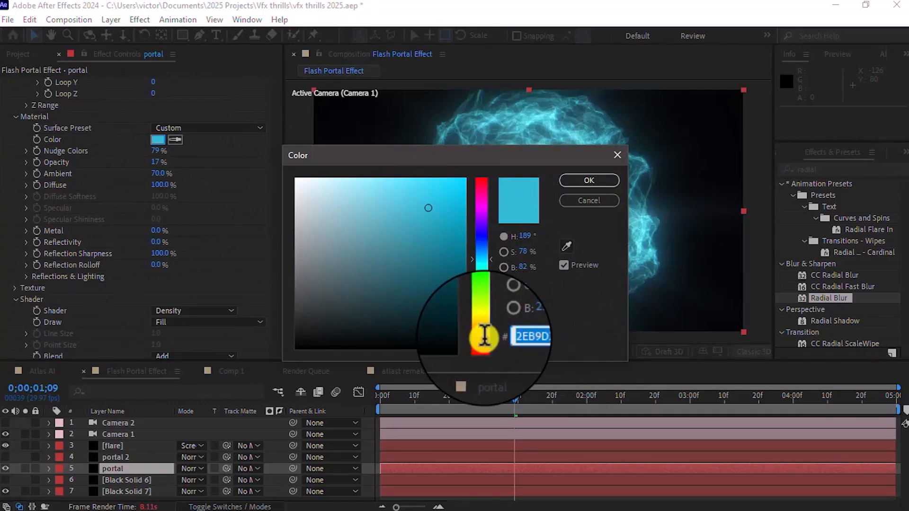
click(598, 199)
Step: Return to the portal composition and set The portal layer's Mir 3 material Color to 2EB9D2
click(492, 372)
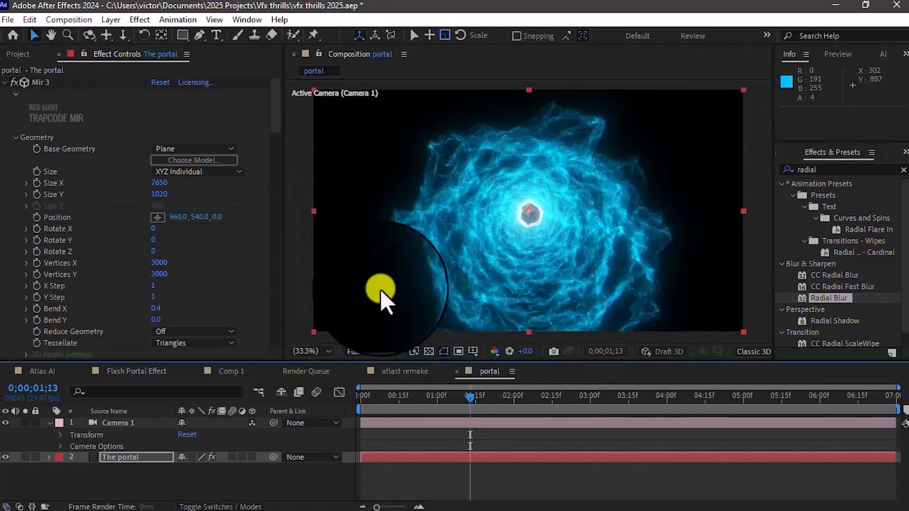
drag(274, 106, 274, 218)
scroll(161, 111, up, 3)
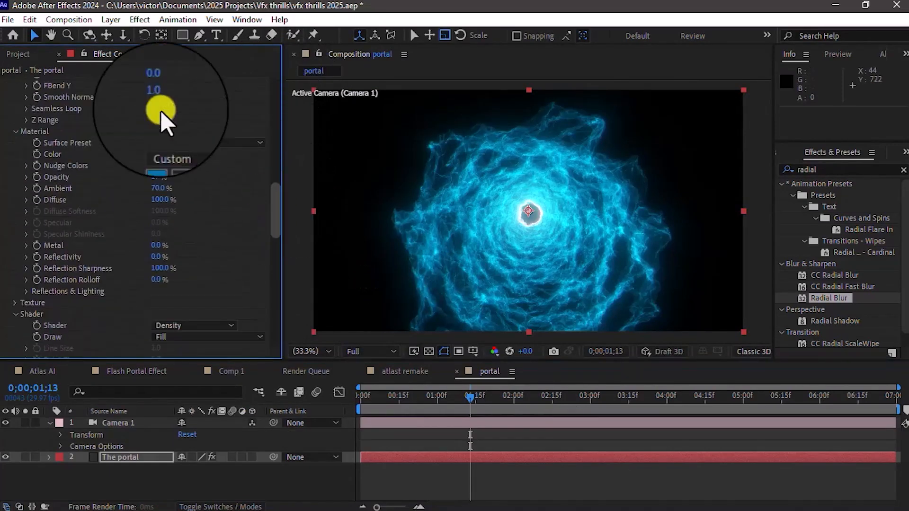
click(153, 158)
click(428, 208)
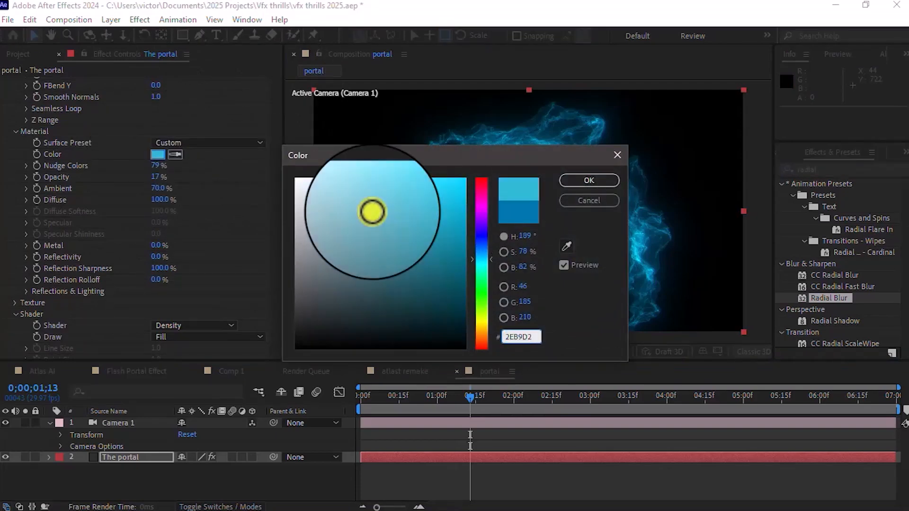
click(586, 182)
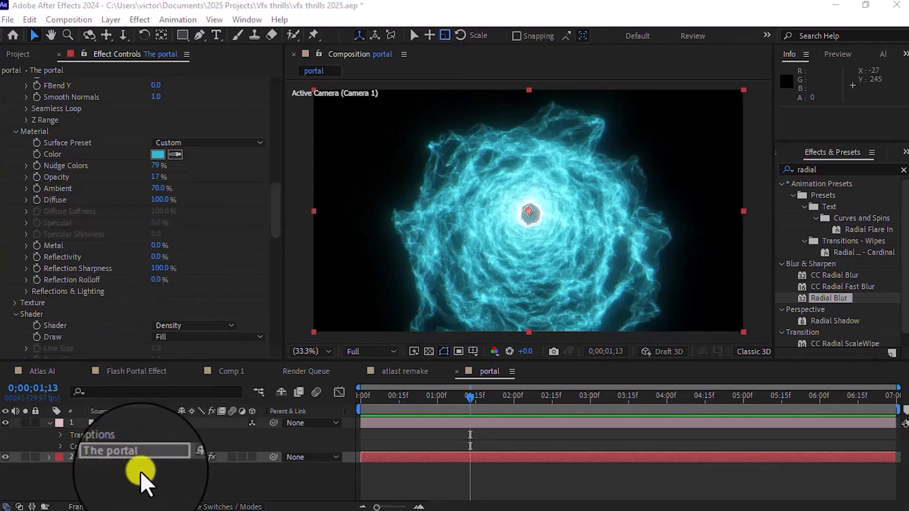
Step: Create a new 1920 x 1080 px dark gray solid above The portal layer and show its Rotation property
right_click(137, 457)
mouse_move(225, 314)
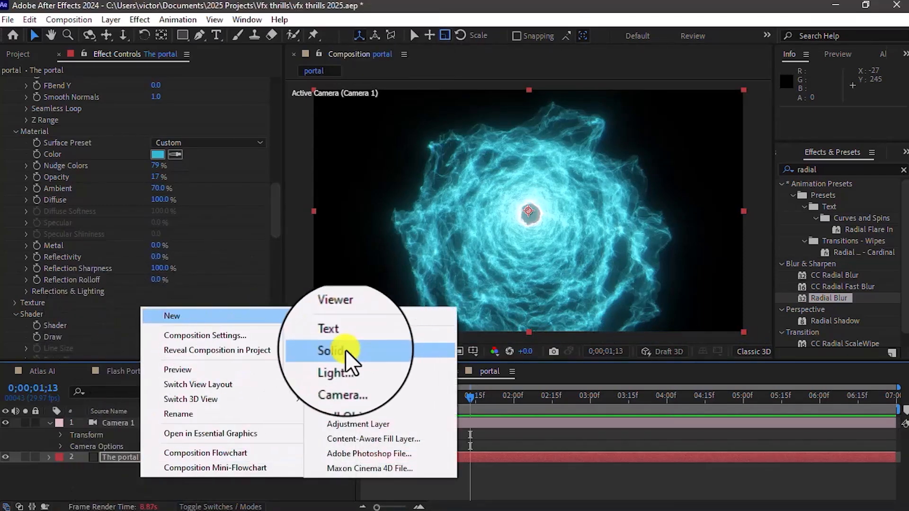
click(347, 357)
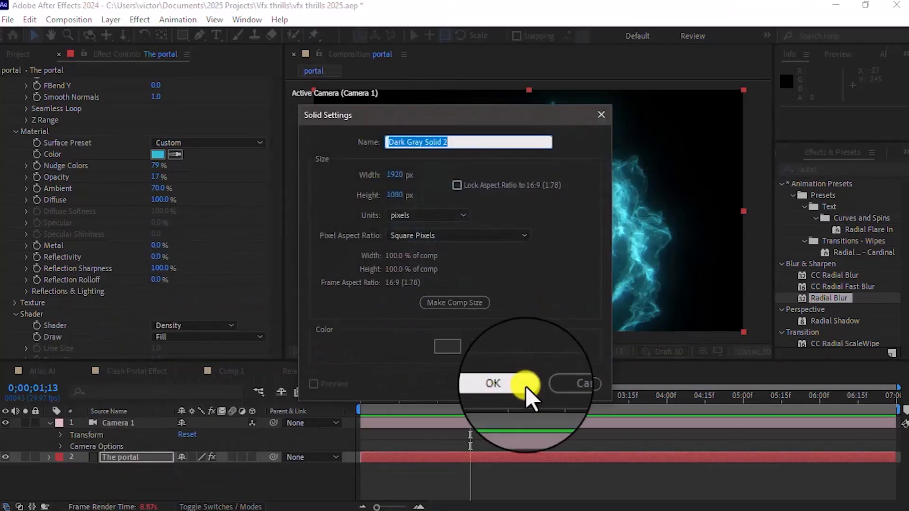
click(521, 386)
key(r)
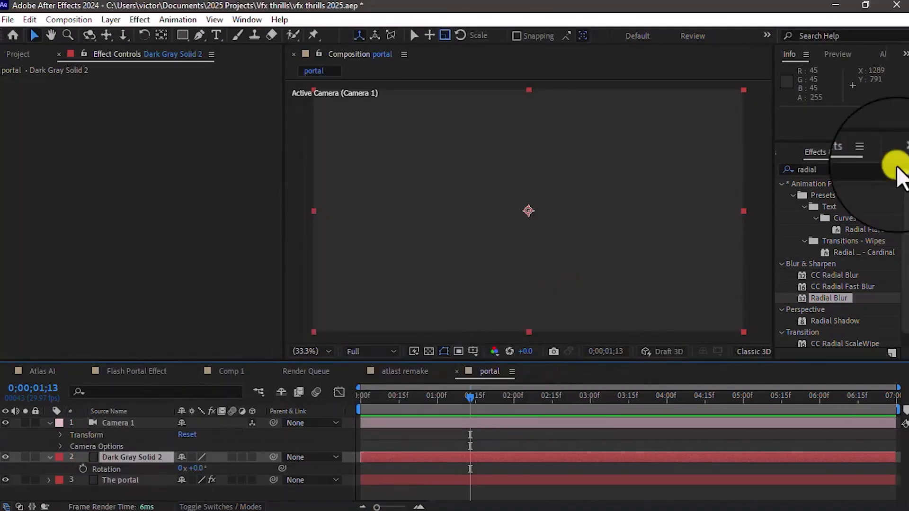
Step: Search the effects for "optical" and apply Optical Flares to the new dark gray solid
drag(832, 171, 757, 170)
text(optica)
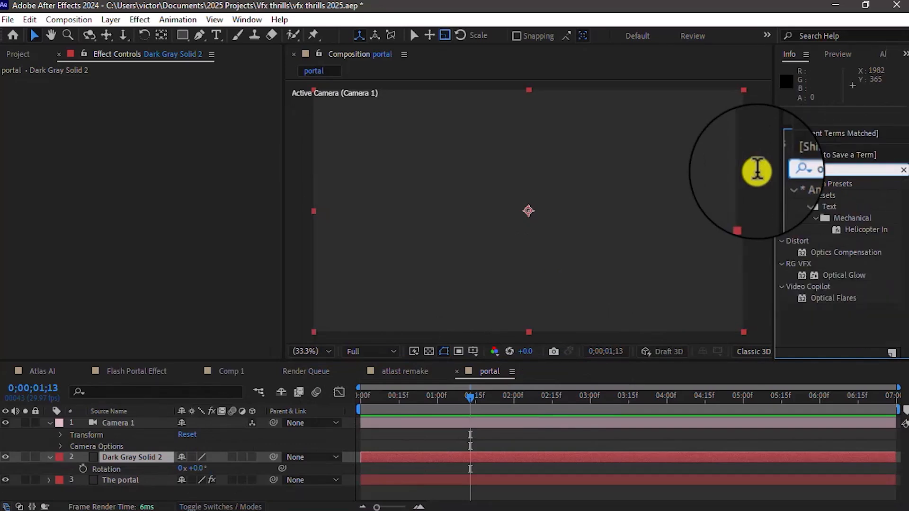
drag(826, 219, 145, 457)
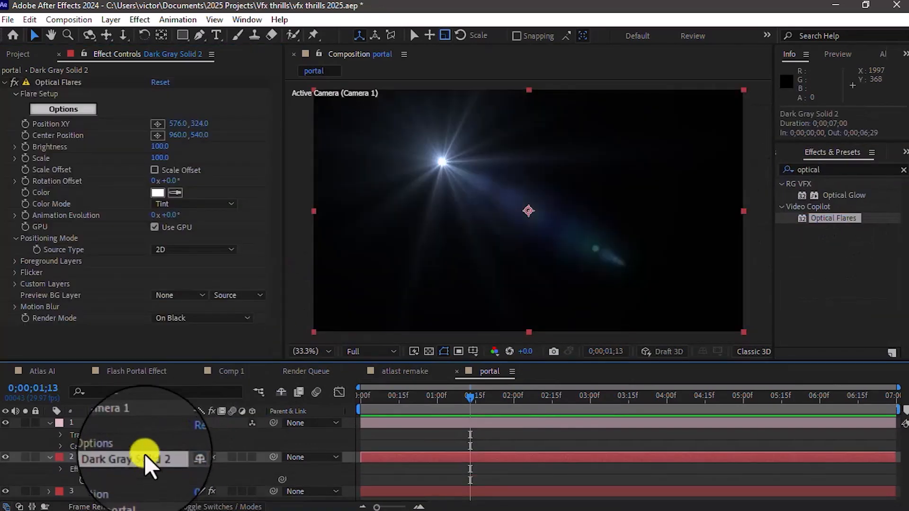
Step: Change the flare solid's color to black (000000) in its solid settings
click(107, 21)
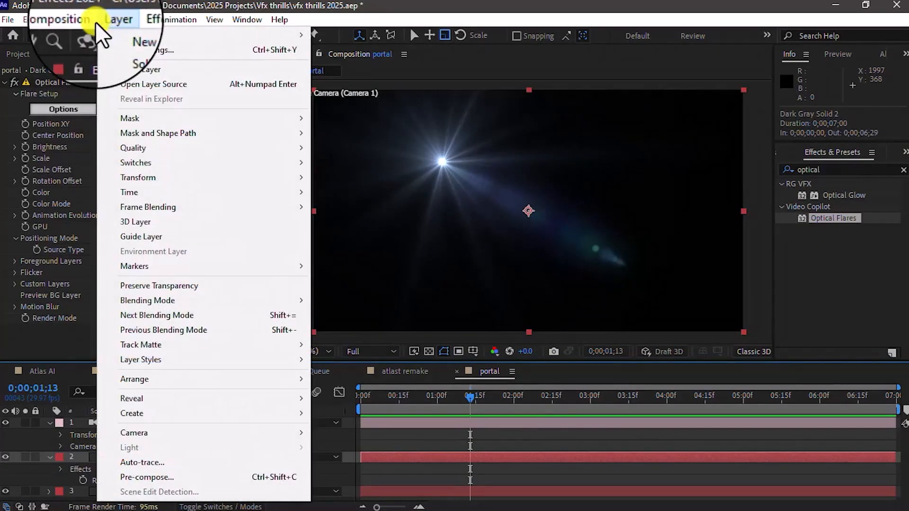
click(129, 49)
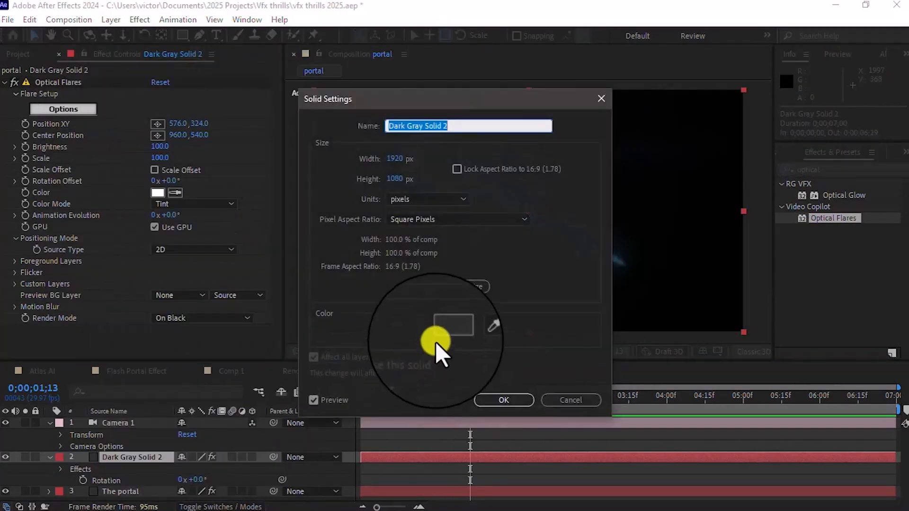
click(434, 343)
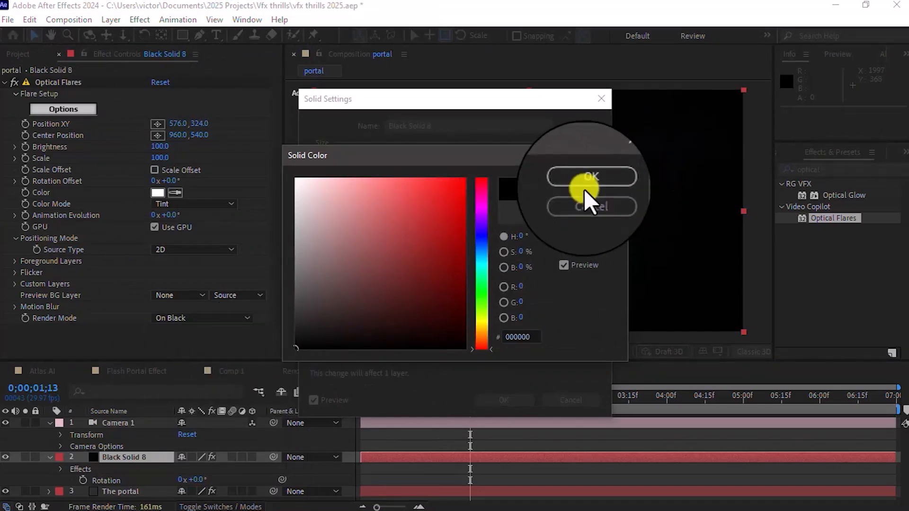
click(586, 185)
click(502, 400)
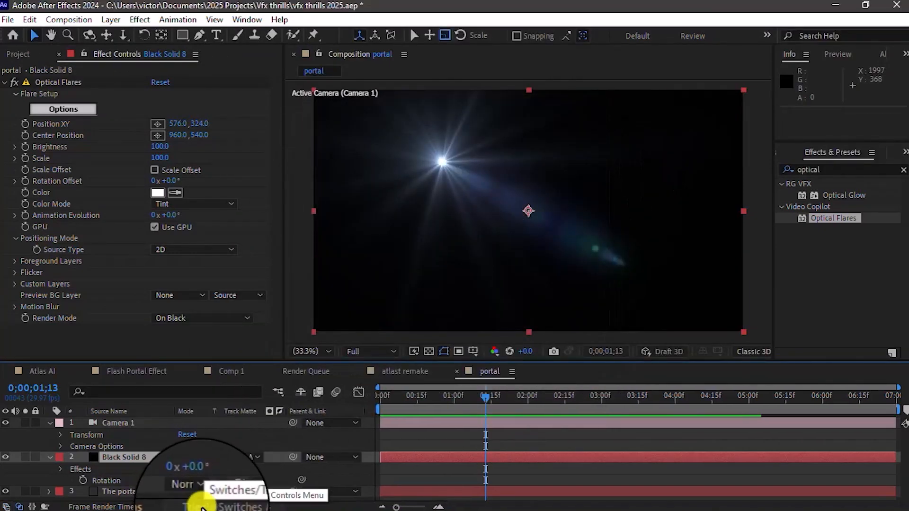
Step: Show the layer modes and set the flare solid's blending mode to Screen
click(202, 505)
click(192, 457)
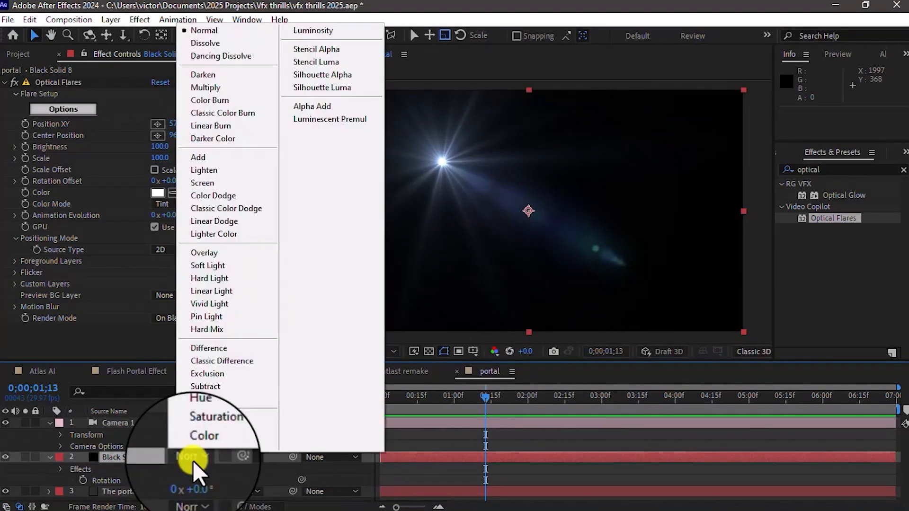
click(213, 179)
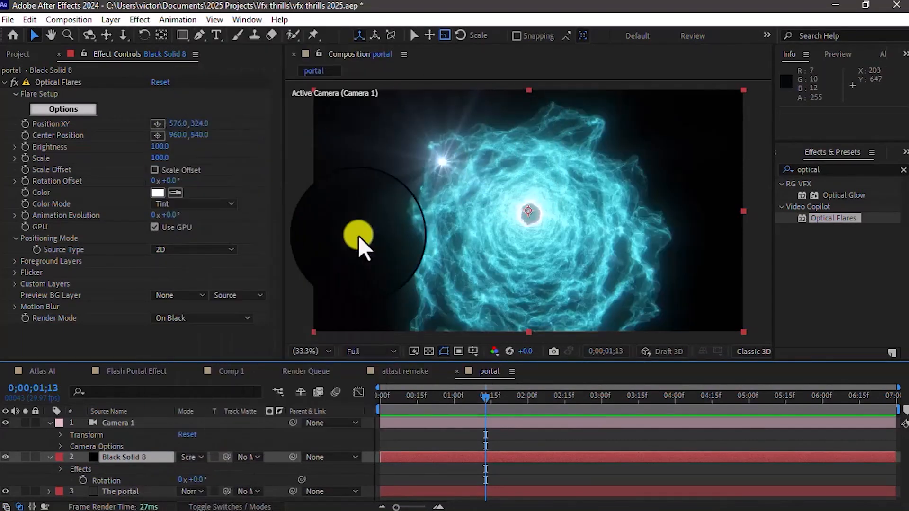
Step: Place the optical flare at the portal's centre, about 963, 564, and set its Brightness to 120 and Scale to 190
click(158, 123)
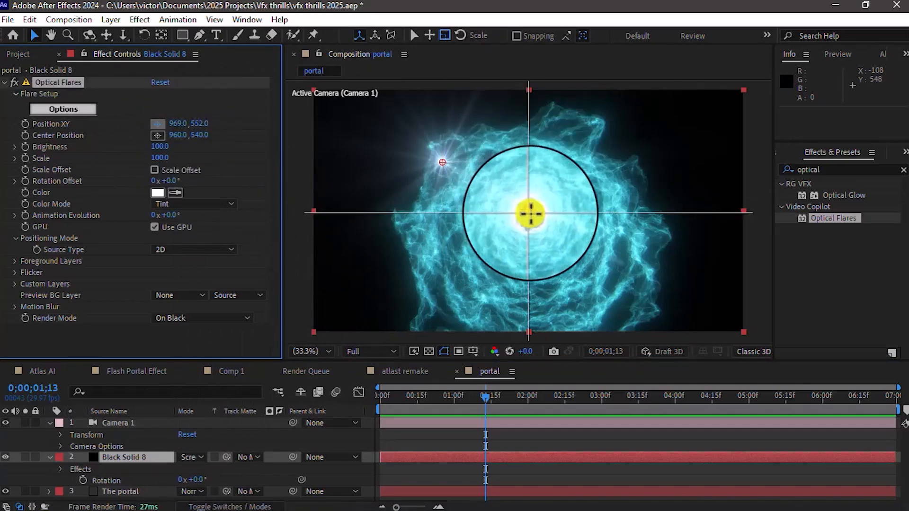
click(531, 213)
drag(532, 214, 529, 217)
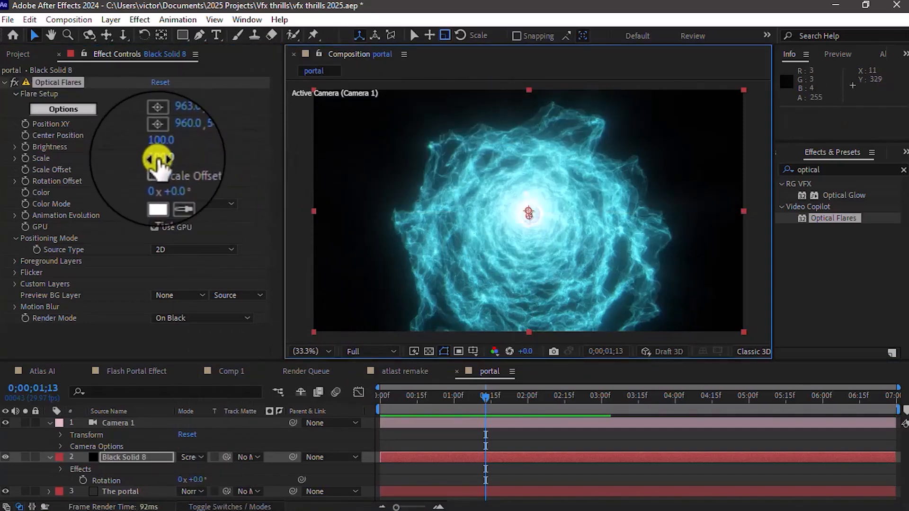
drag(160, 161, 153, 145)
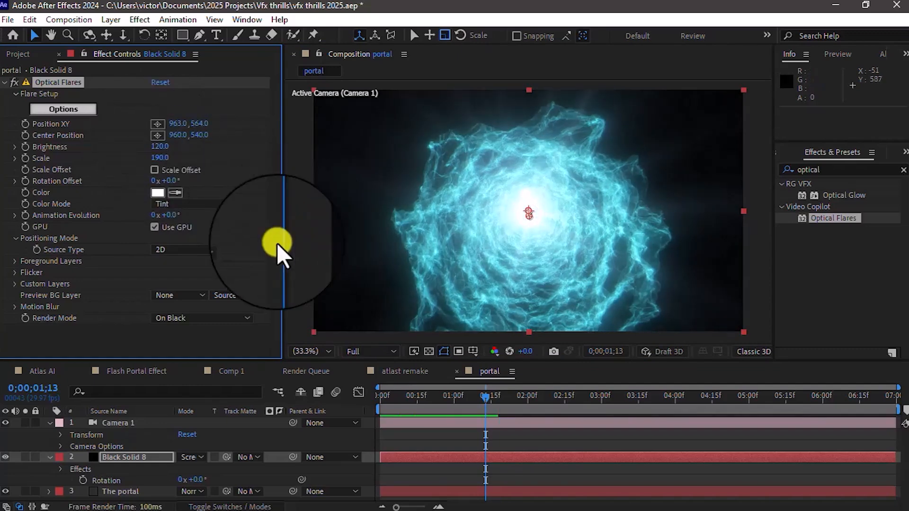
click(305, 276)
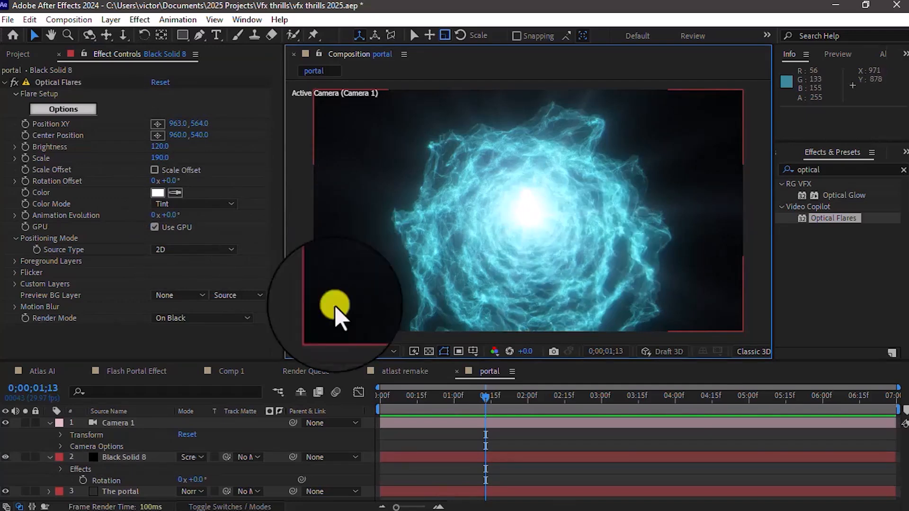
Step: Try to orbit Camera 1 around the portal, with the preview resolution reduced to Quarter
click(125, 424)
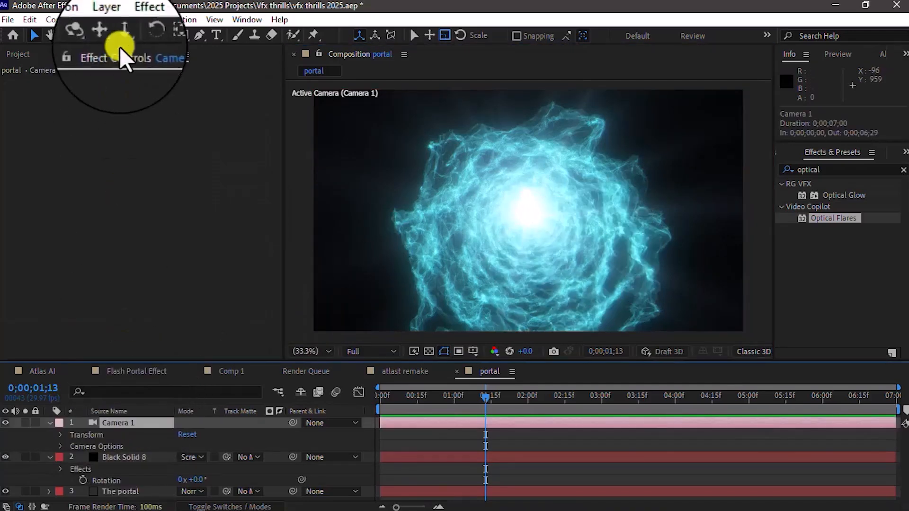
click(89, 36)
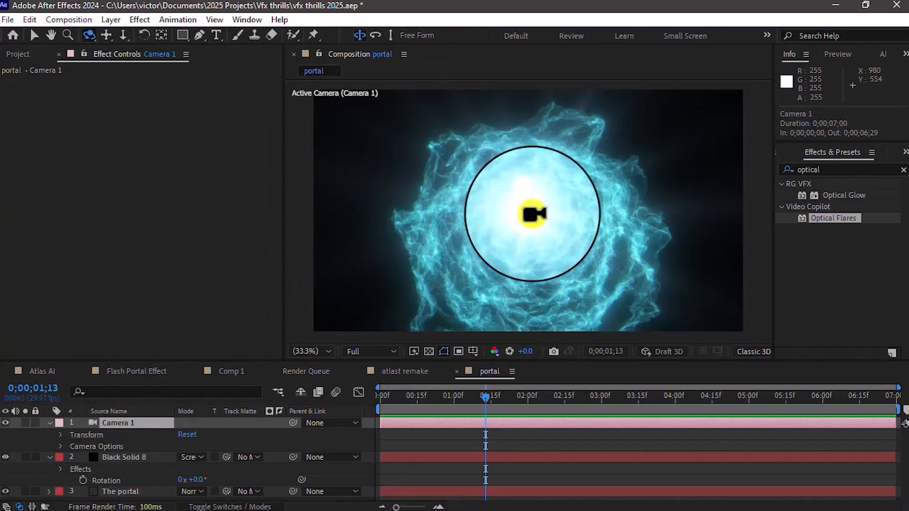
drag(533, 214, 536, 237)
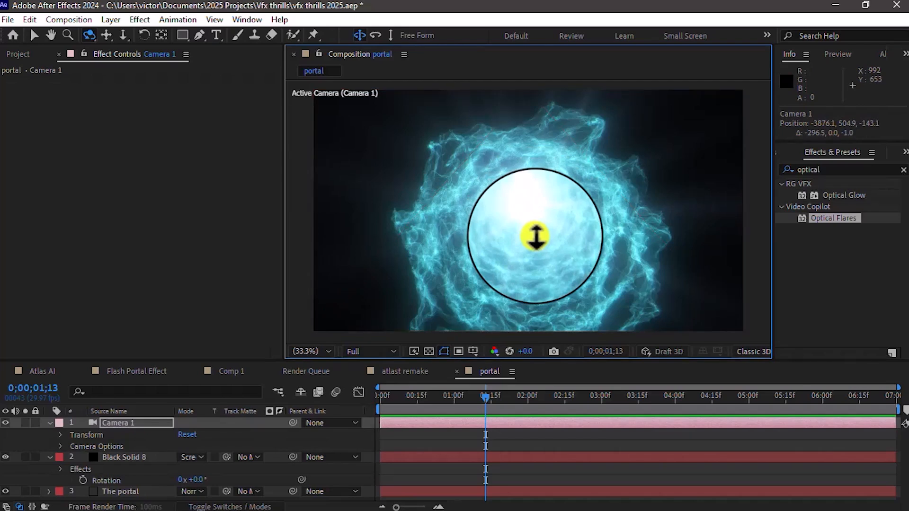
drag(535, 236, 535, 231)
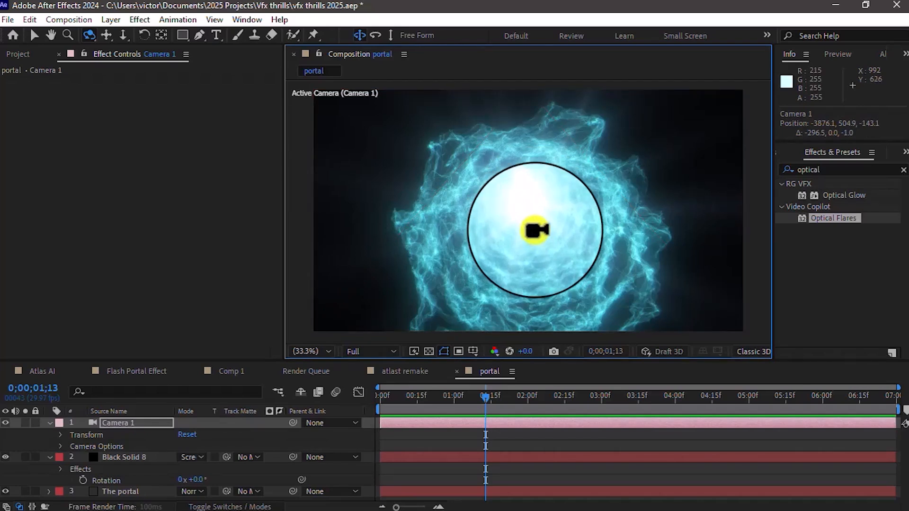
click(374, 353)
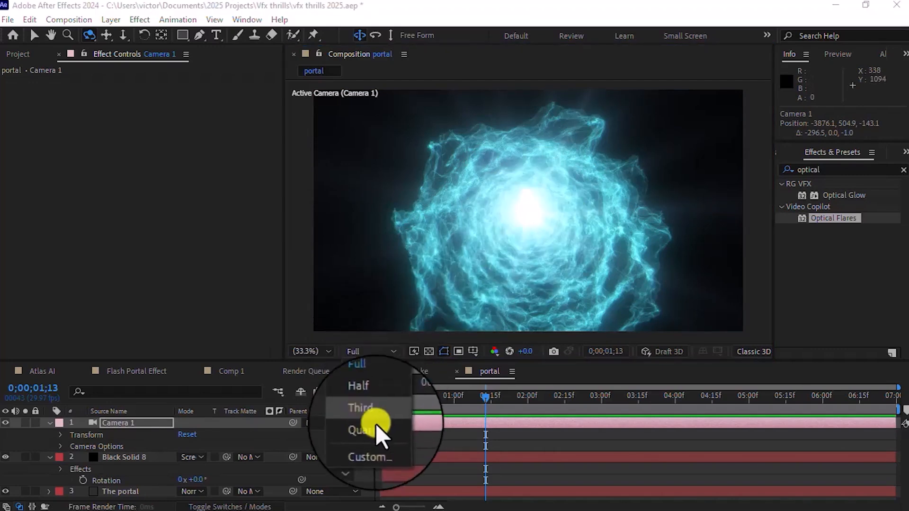
click(370, 428)
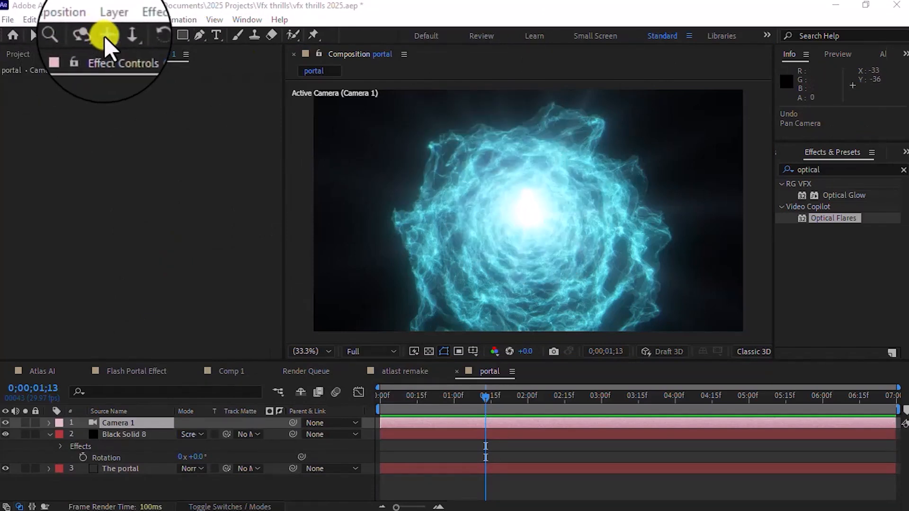
Step: Pan Camera 1 vertically to position -3579.6, 566.3, -142.1 to centre the portal, using Quarter resolution before restoring Full
click(532, 237)
drag(532, 237, 532, 230)
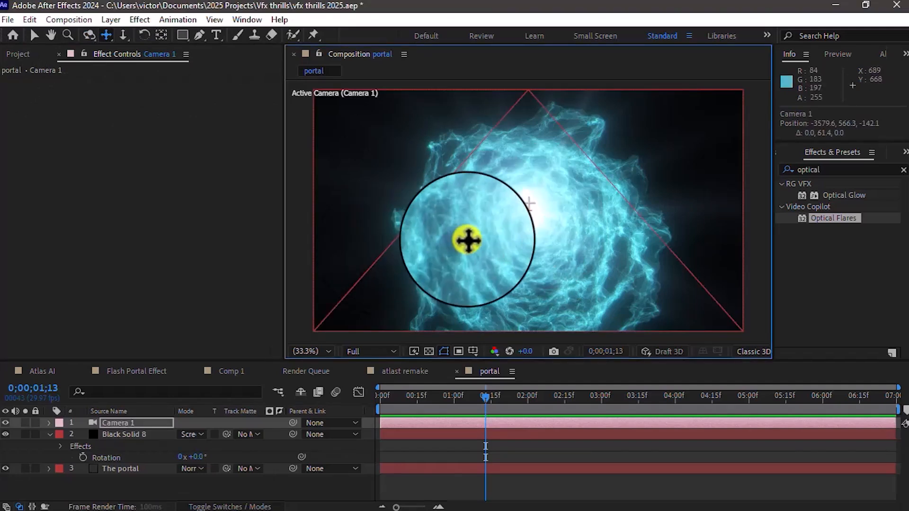
click(367, 353)
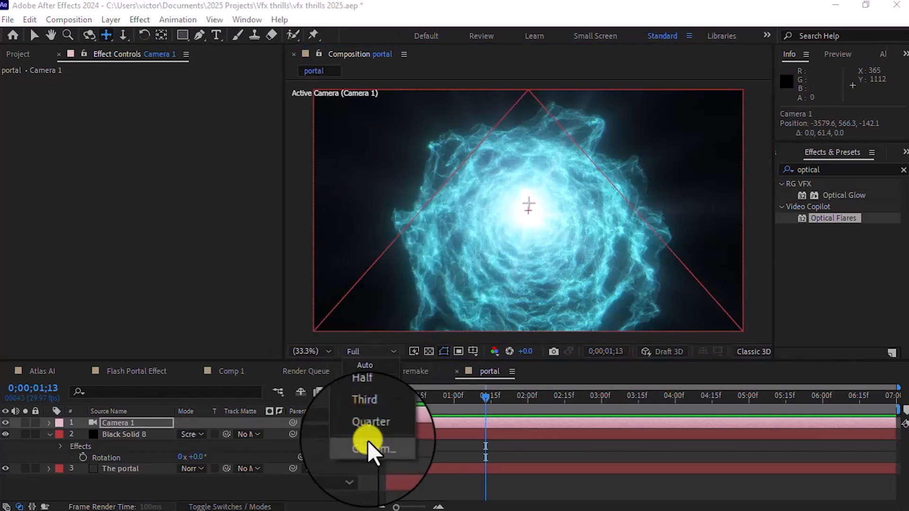
click(367, 432)
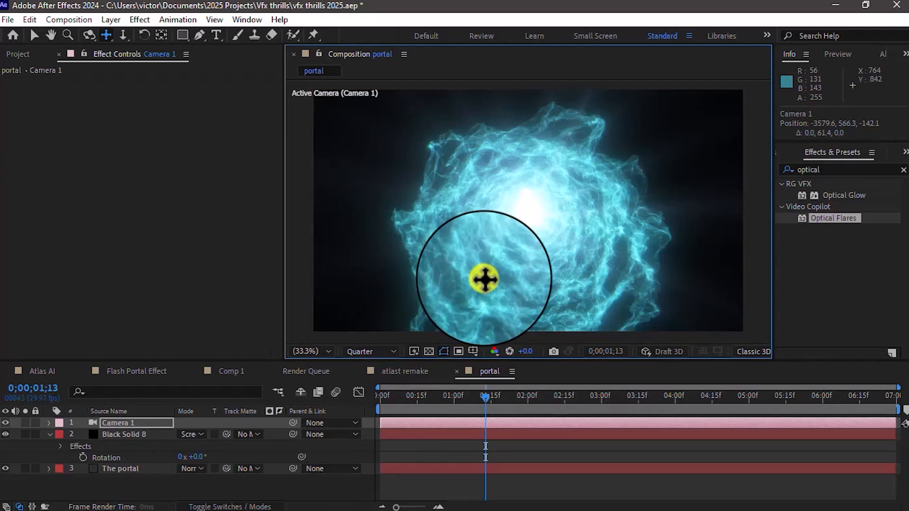
key(space)
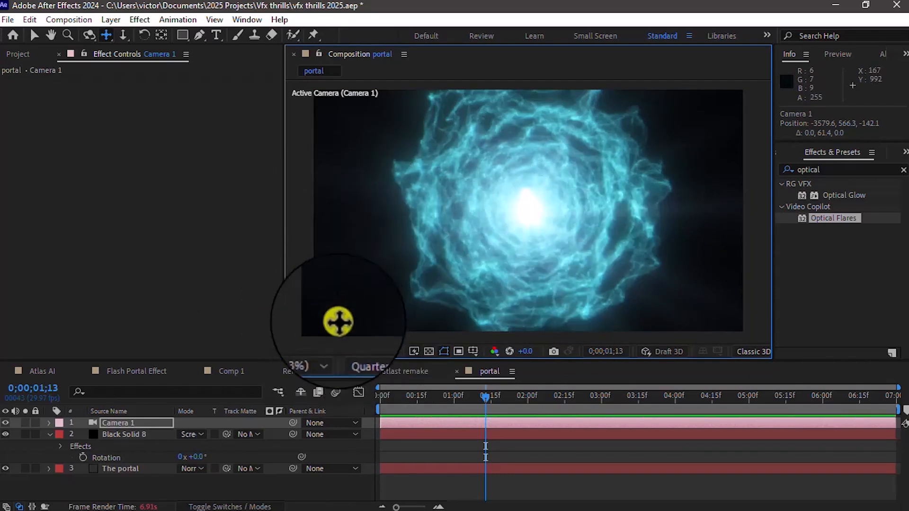
click(360, 351)
click(370, 385)
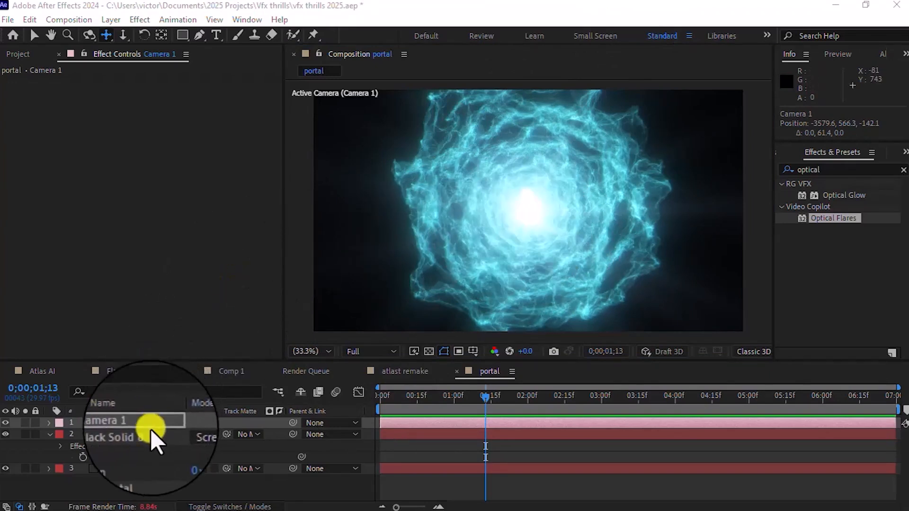
Step: On Black Solid 8's Optical Flares effect, set the Flicker Speed to 5 and its Amount to 10
click(131, 435)
click(131, 436)
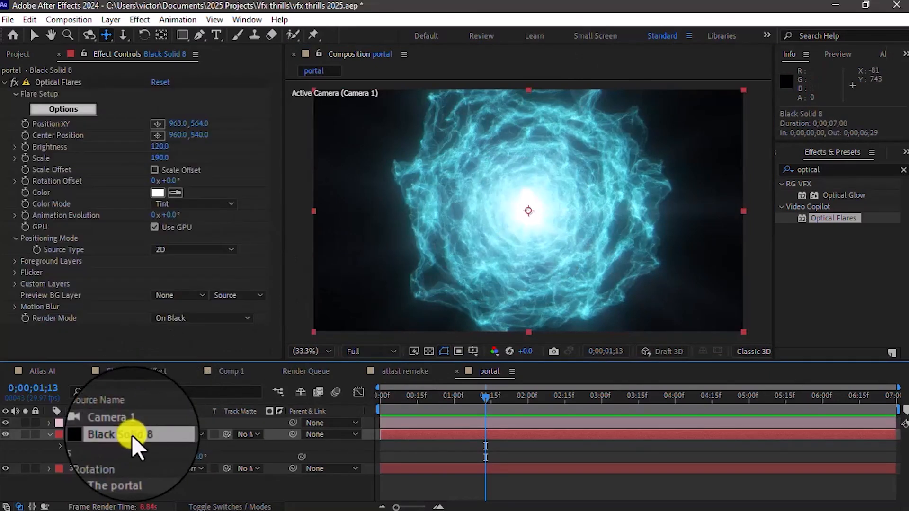
click(15, 273)
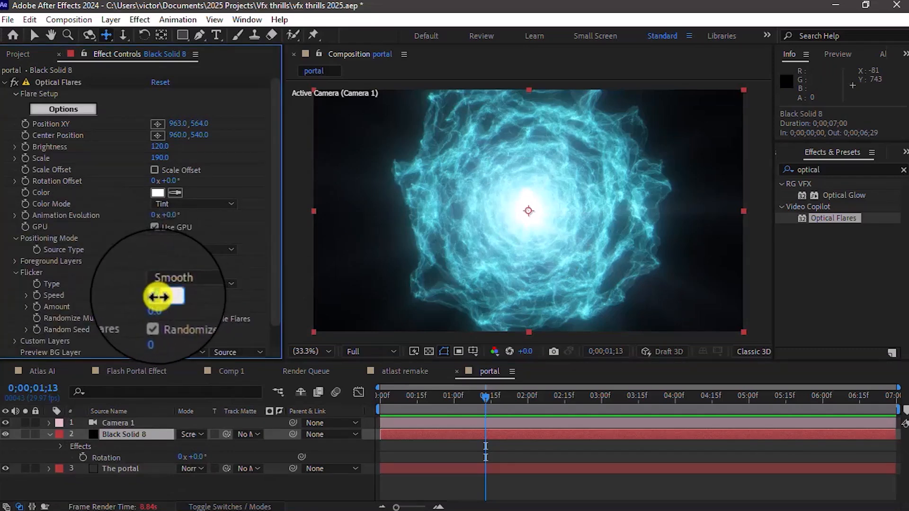
text(5)
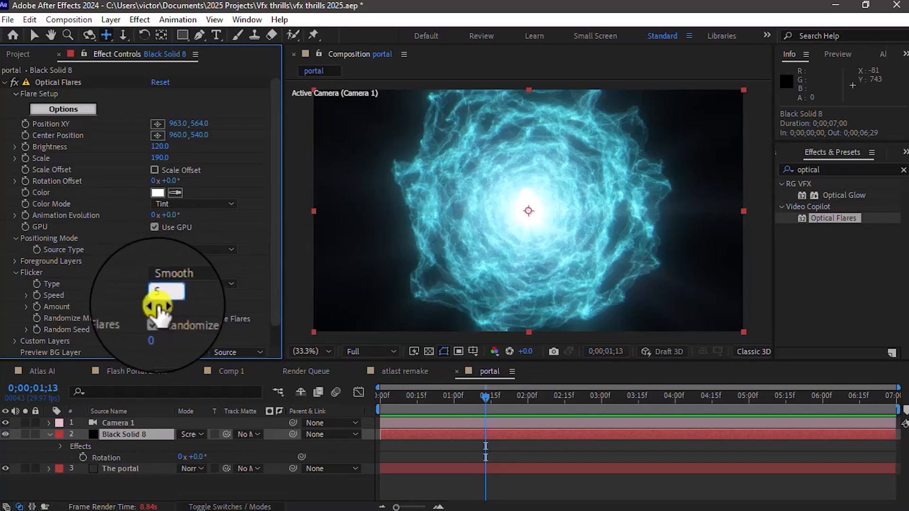
key(Return)
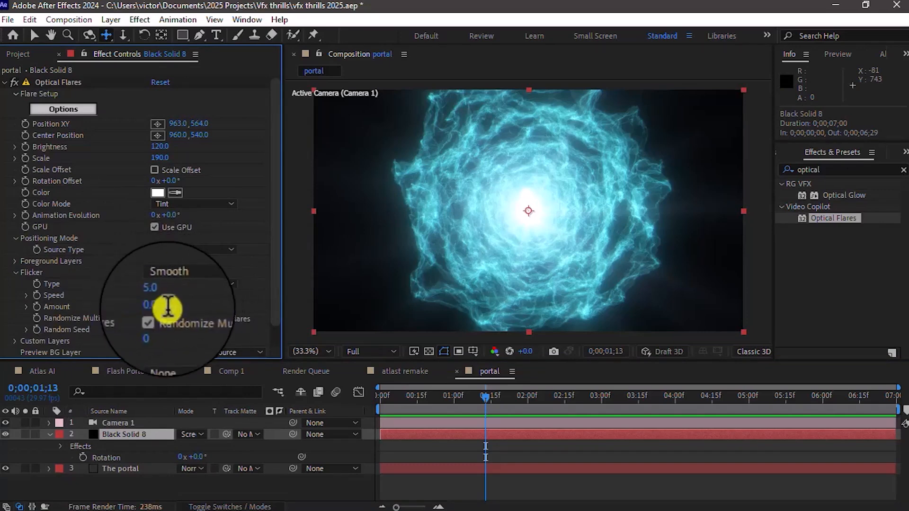
click(210, 313)
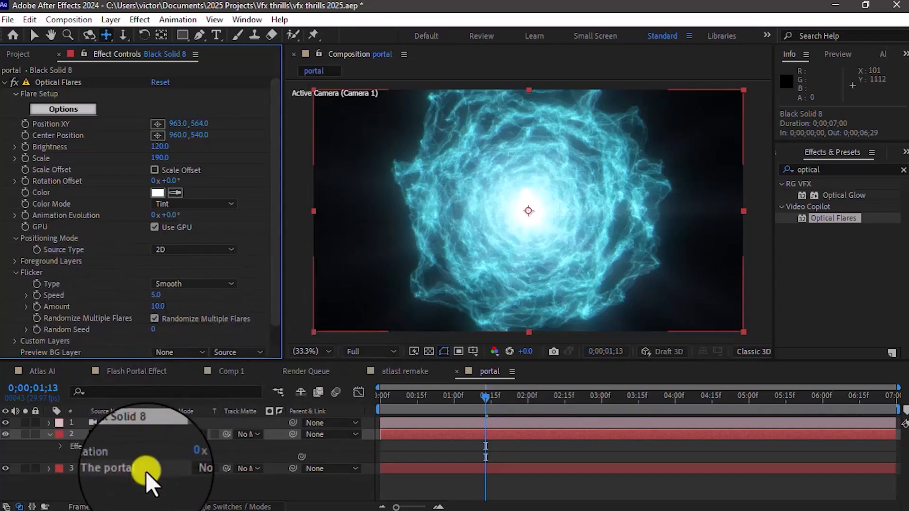
Step: Keyframe the portal layer's Mir 3 fractal Evolution at 0 on 0;00;01;00 and at 50 on 0;00;06;29
click(114, 467)
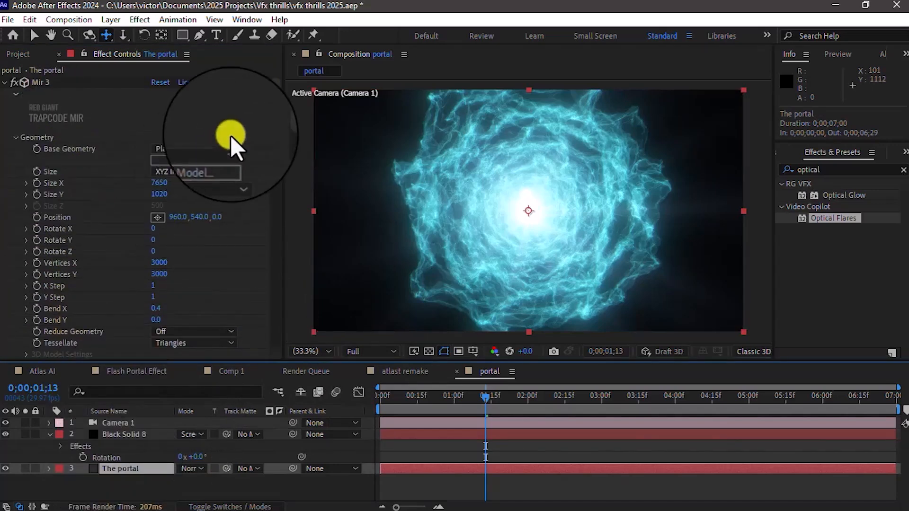
drag(274, 115, 273, 168)
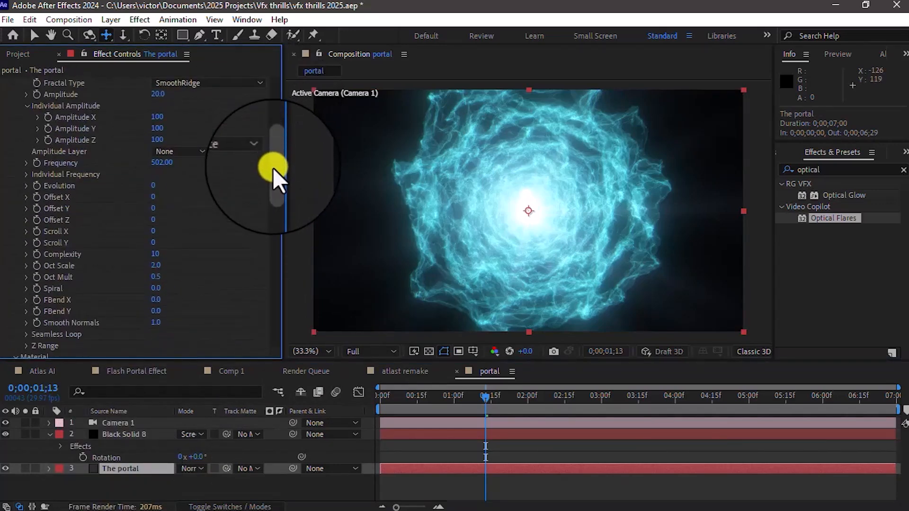
drag(275, 169, 275, 164)
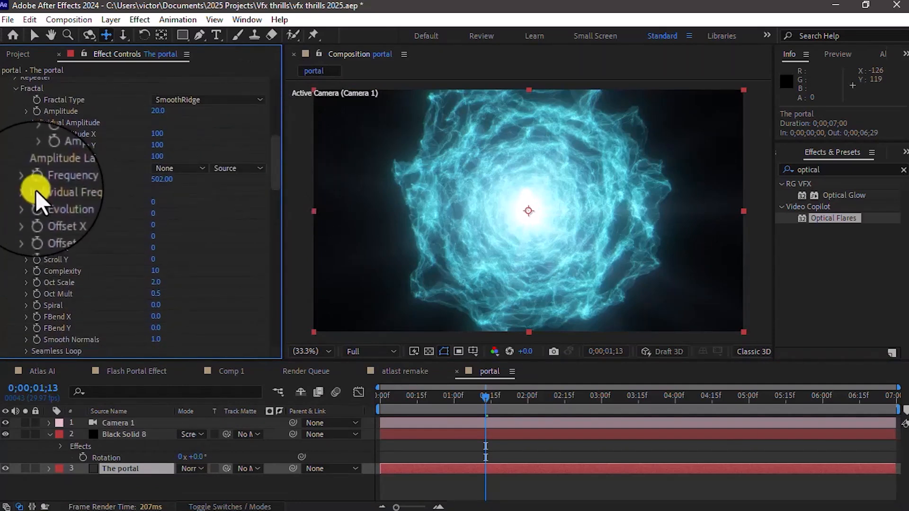
click(453, 398)
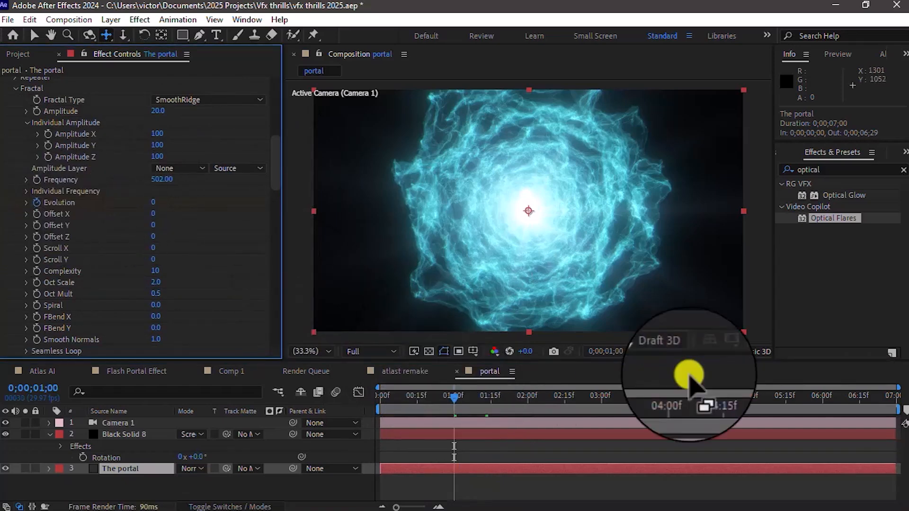
click(891, 404)
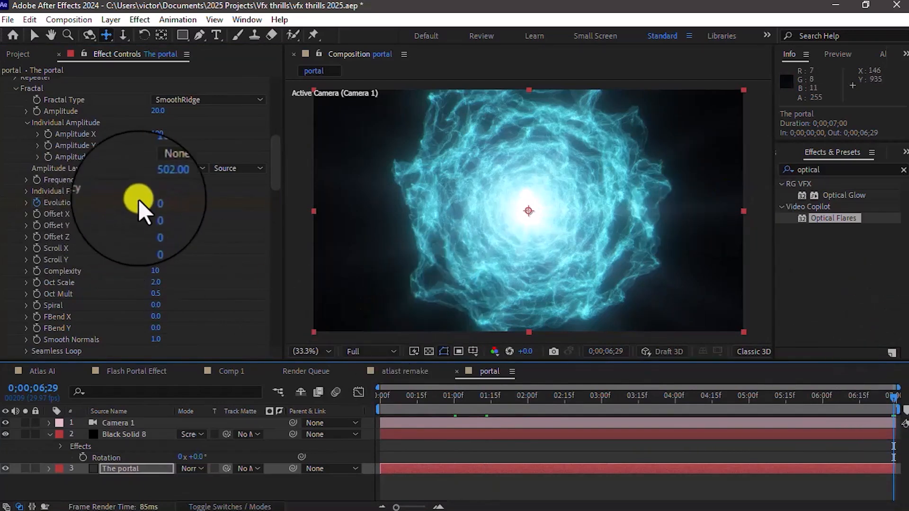
click(151, 201)
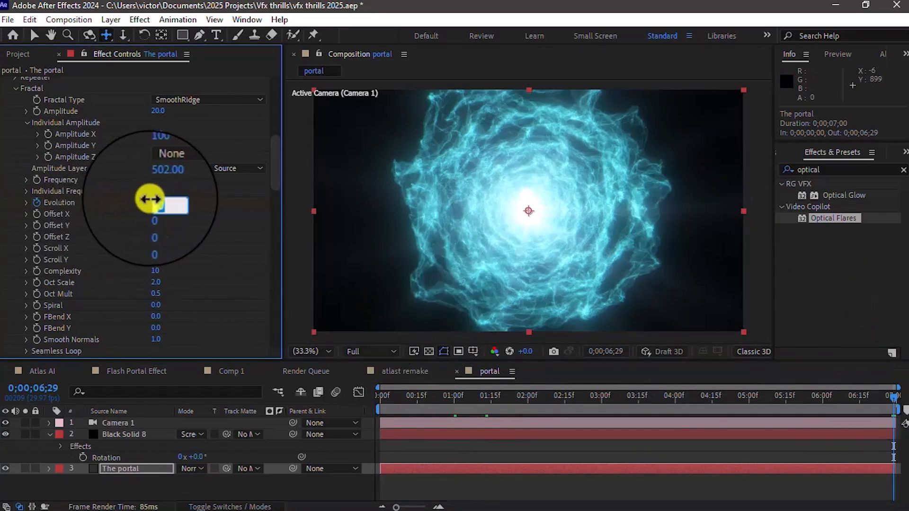
text(50)
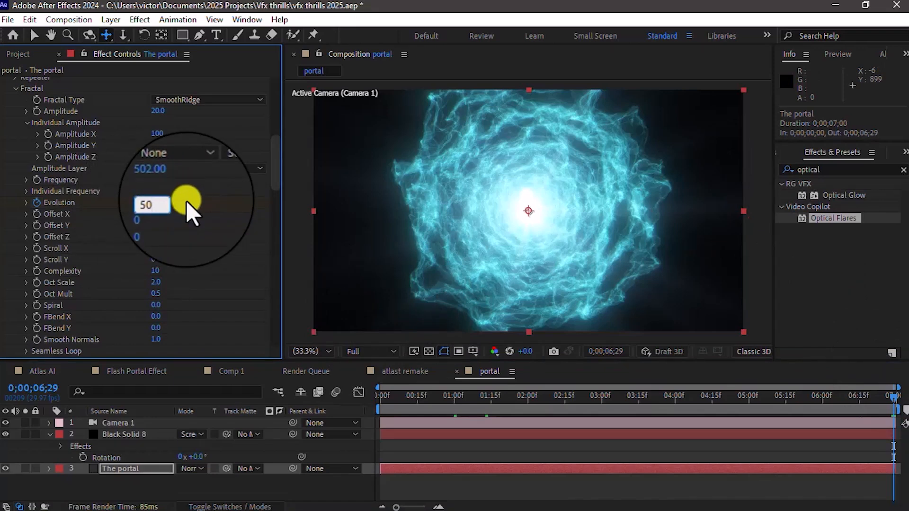
key(Return)
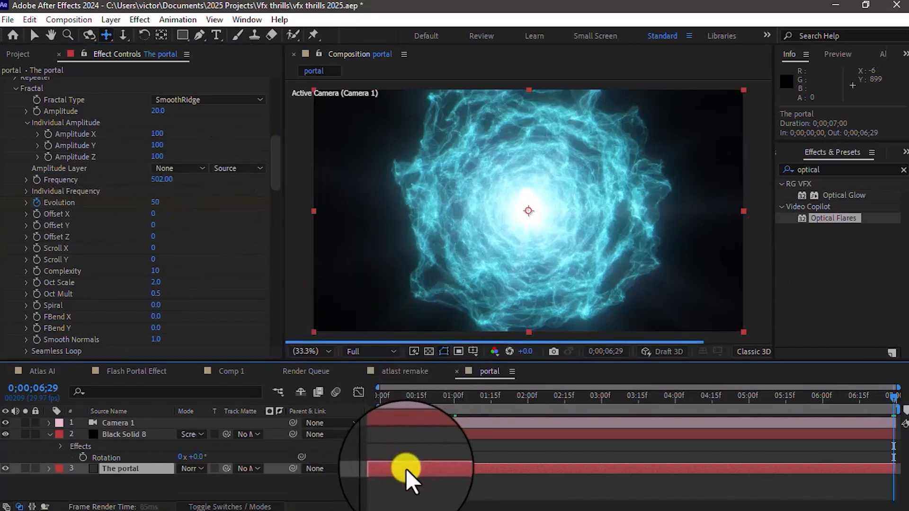
Step: Reveal the portal layer's two Evolution keyframes, apply Easy Ease to both, and move the current time to 0;00;03;03
key(u)
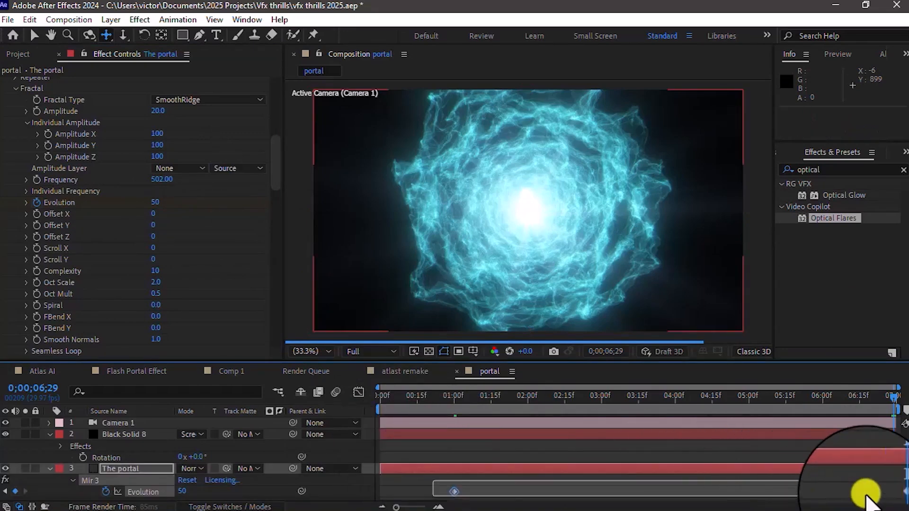
click(715, 475)
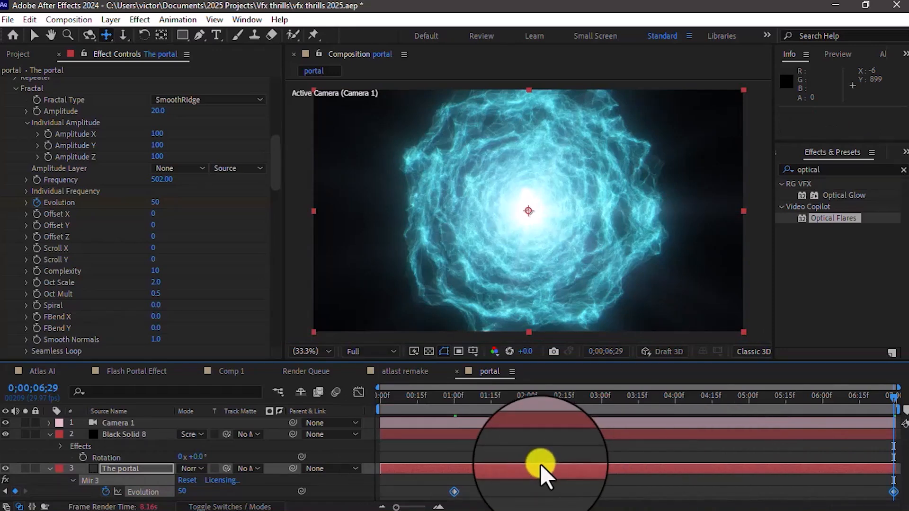
right_click(454, 493)
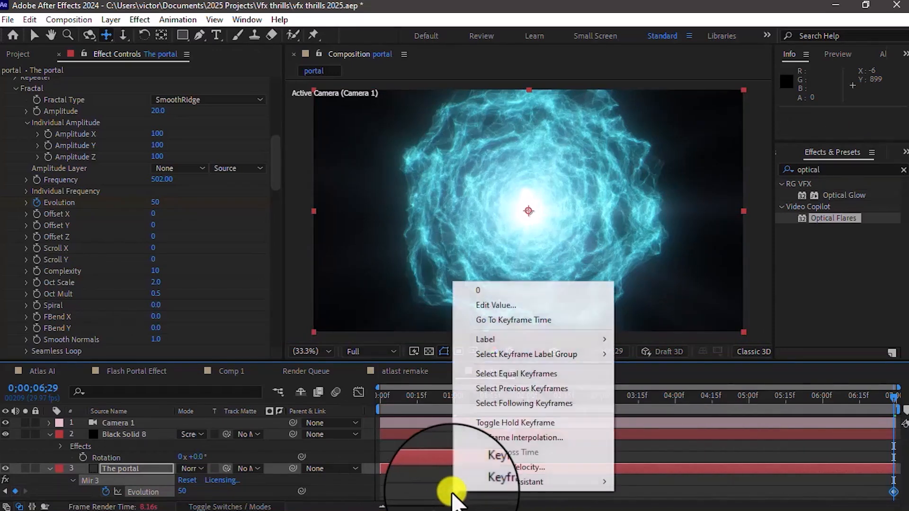
mouse_move(538, 479)
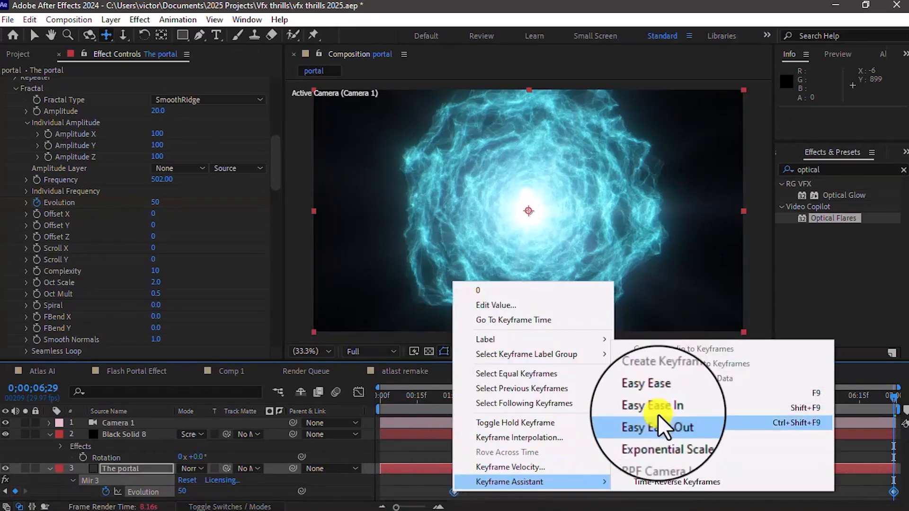
click(670, 393)
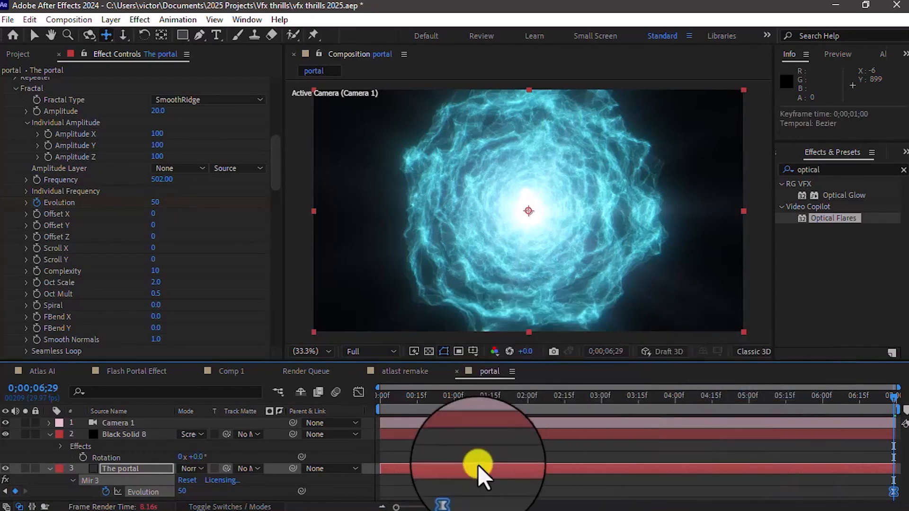
click(610, 395)
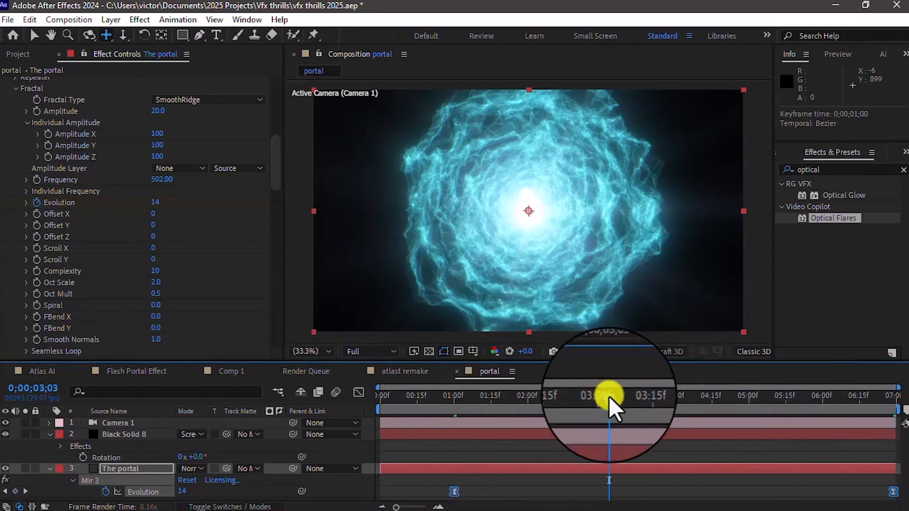